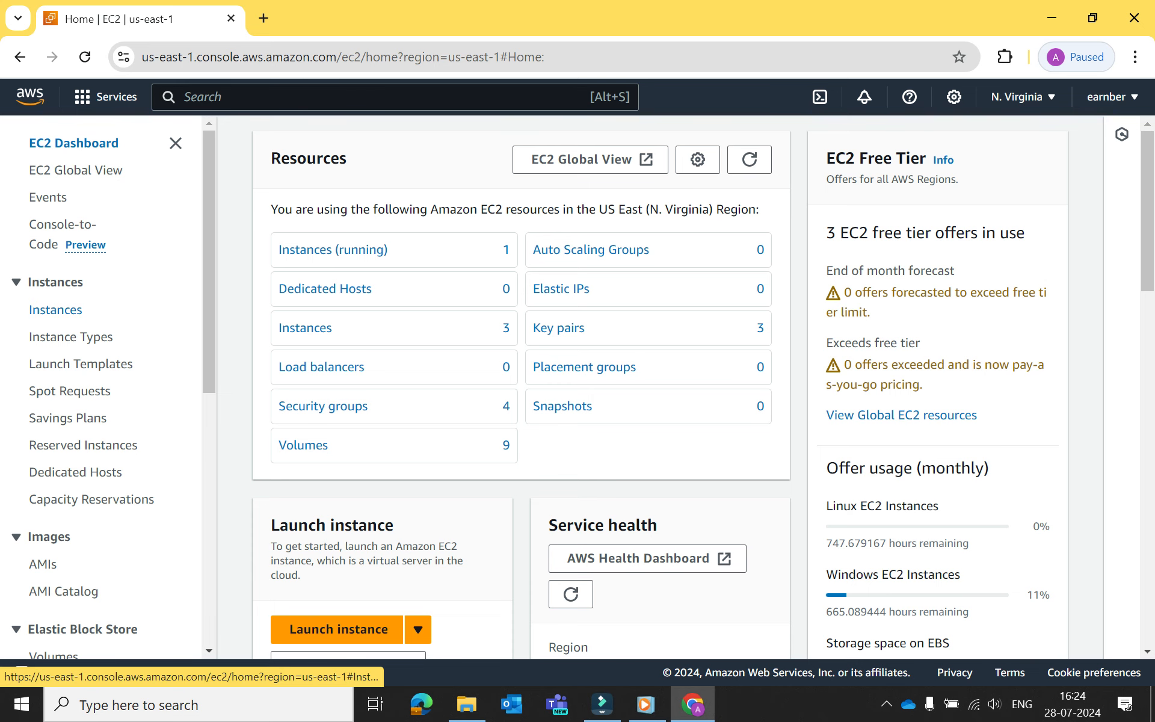
- Start launching a new EC2 instance from the Instances page and name it TestLinux2
{"action": "left_click", "coordinate": [56, 309]}
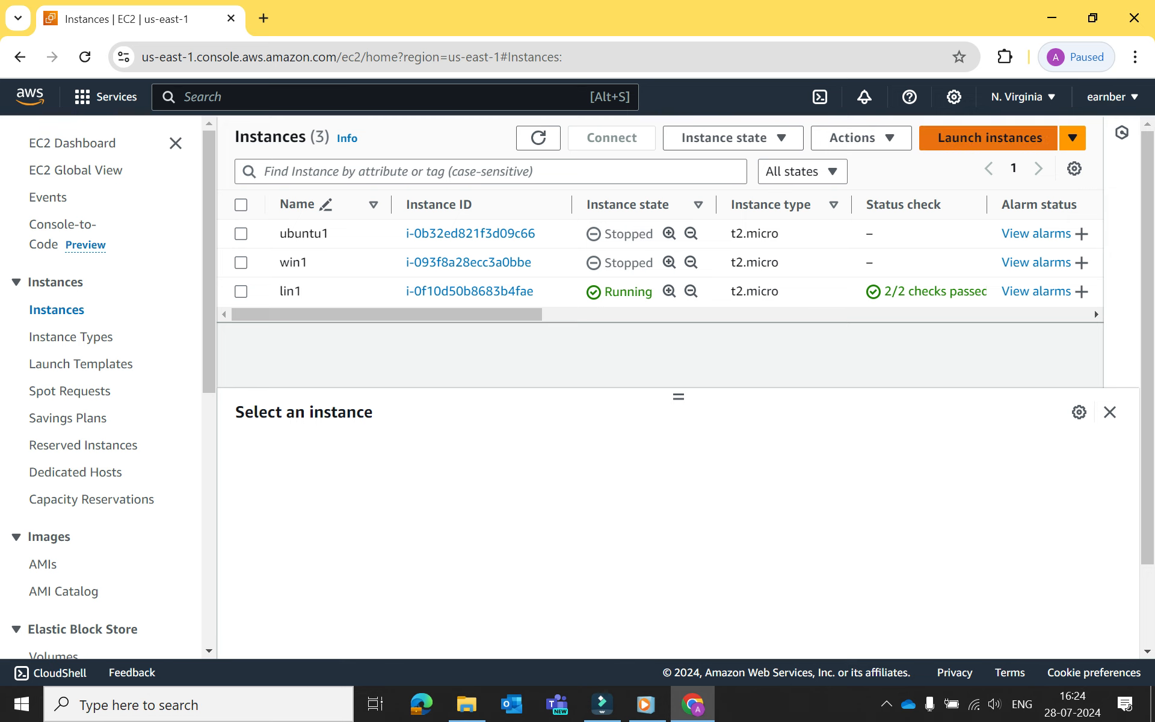
{"action": "left_click", "coordinate": [990, 138]}
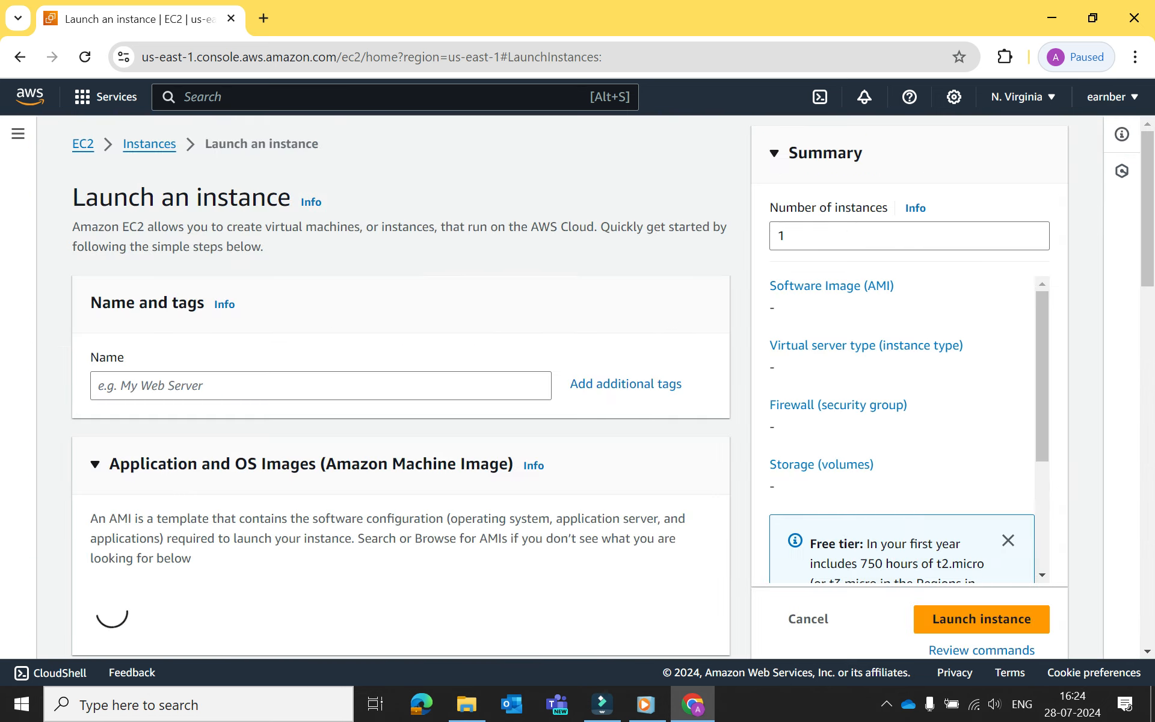
{"action": "scroll", "coordinate": [401, 388], "scroll_direction": "down", "scroll_amount": 1}
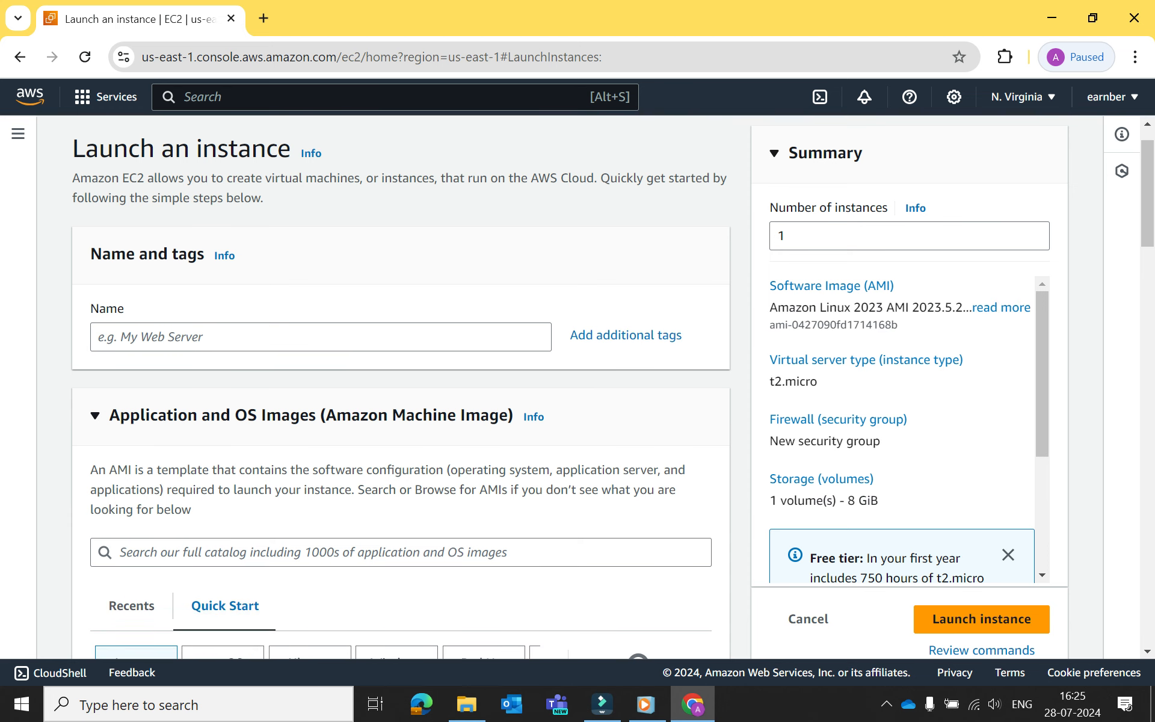
{"action": "left_click", "coordinate": [321, 295]}
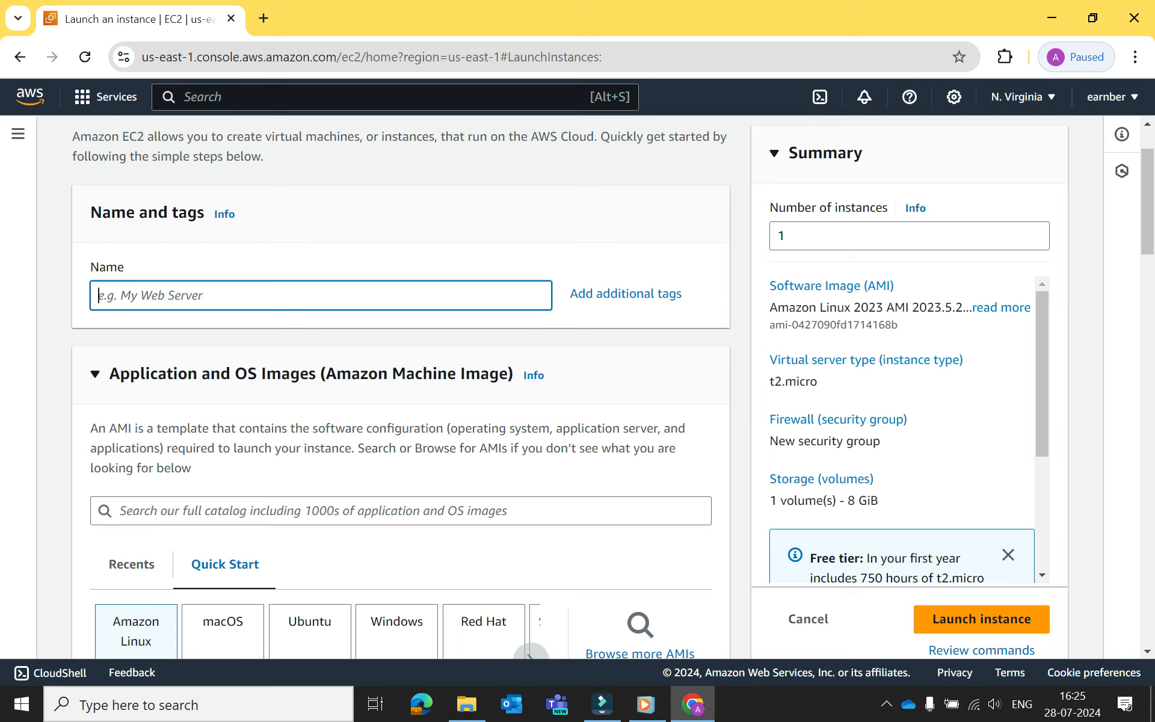
{"action": "scroll", "coordinate": [401, 385], "scroll_direction": "down", "scroll_amount": 1}
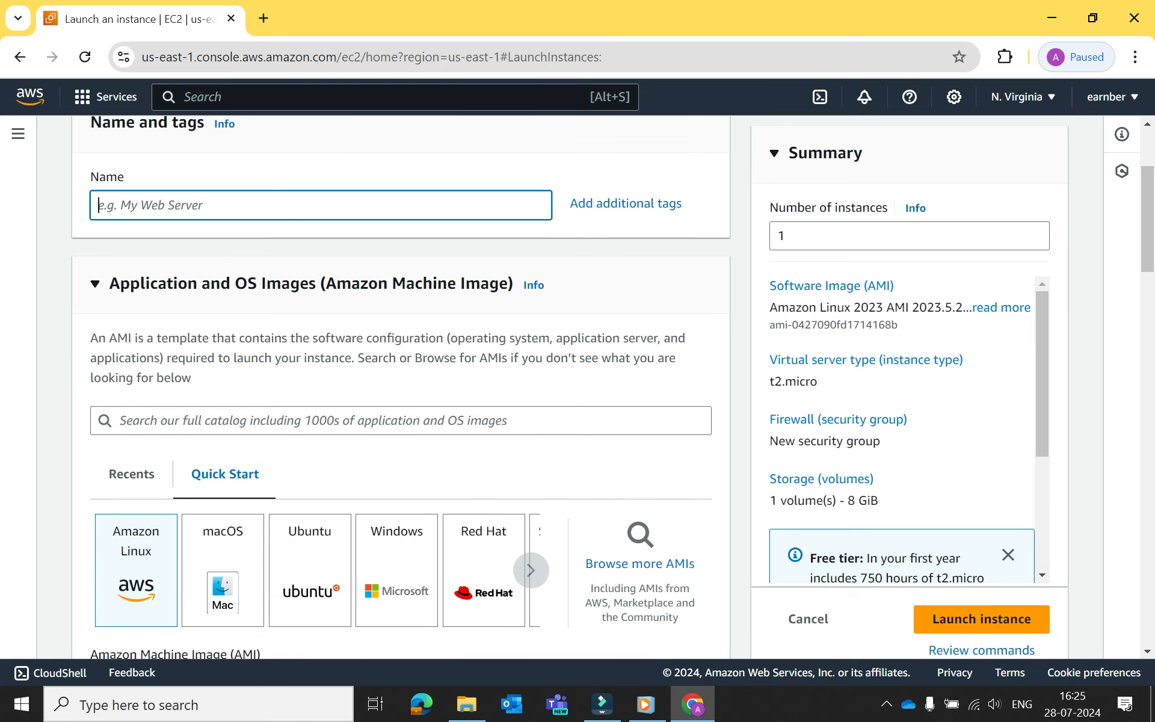
{"action": "scroll", "coordinate": [401, 385], "scroll_direction": "up", "scroll_amount": 1}
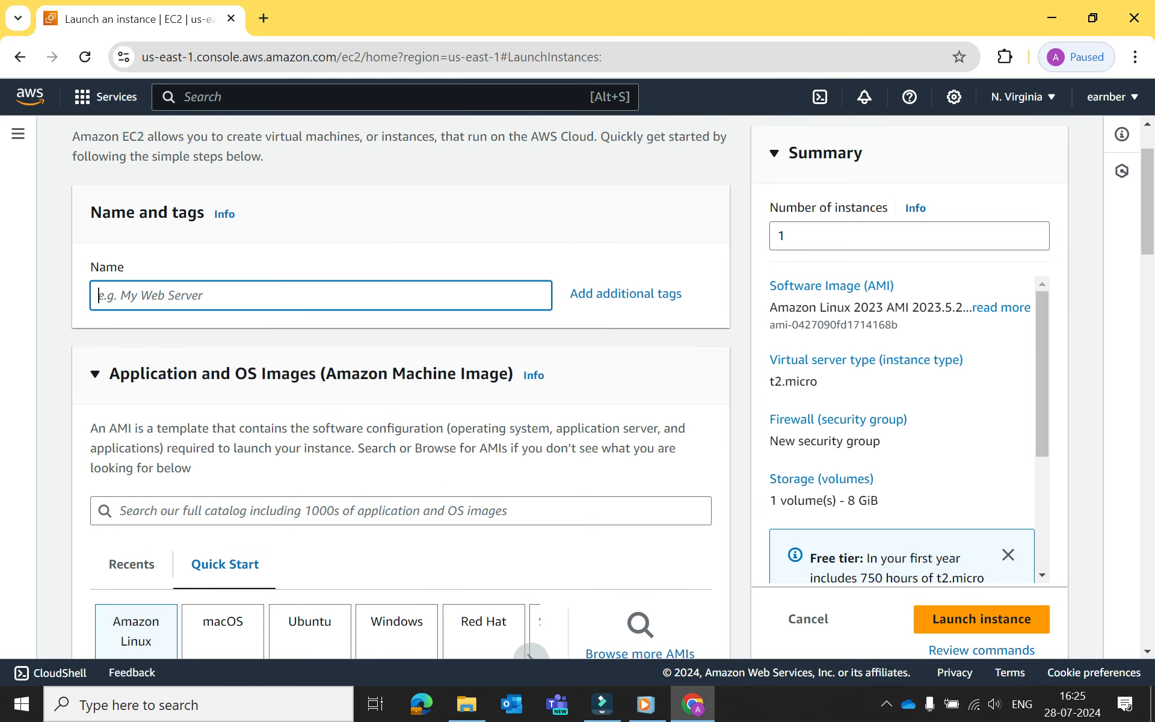
{"action": "type", "text": "TestLinux2"}
- Review the available Amazon Linux images and the instance type, keeping Amazon Linux 2023 AMI and t2.micro
{"action": "scroll", "coordinate": [401, 385], "scroll_direction": "down", "scroll_amount": 3}
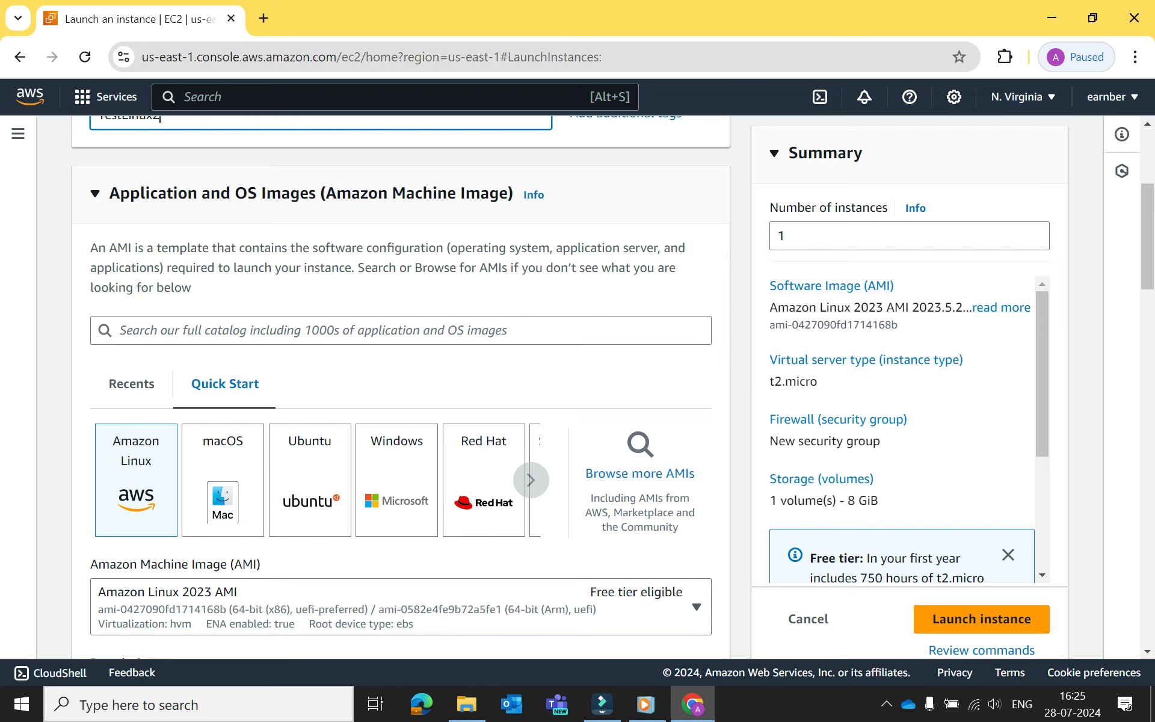
{"action": "scroll", "coordinate": [400, 385], "scroll_direction": "down", "scroll_amount": 1}
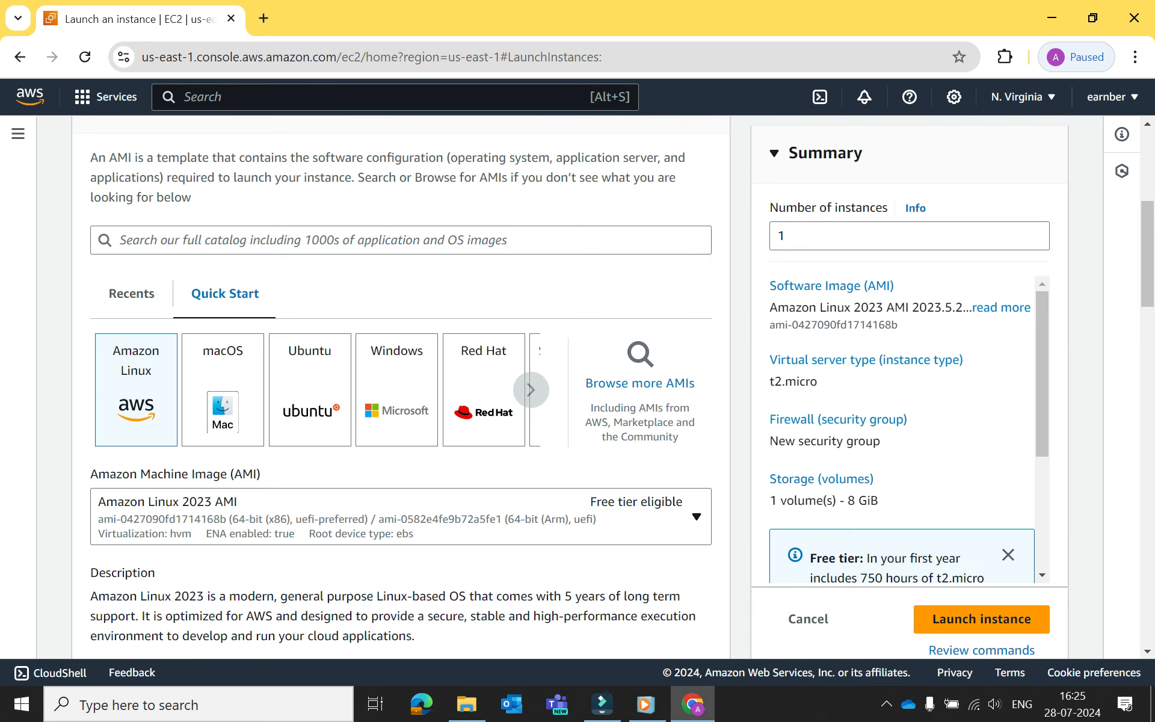
{"action": "scroll", "coordinate": [401, 385], "scroll_direction": "down", "scroll_amount": 1}
{"action": "left_click", "coordinate": [697, 427]}
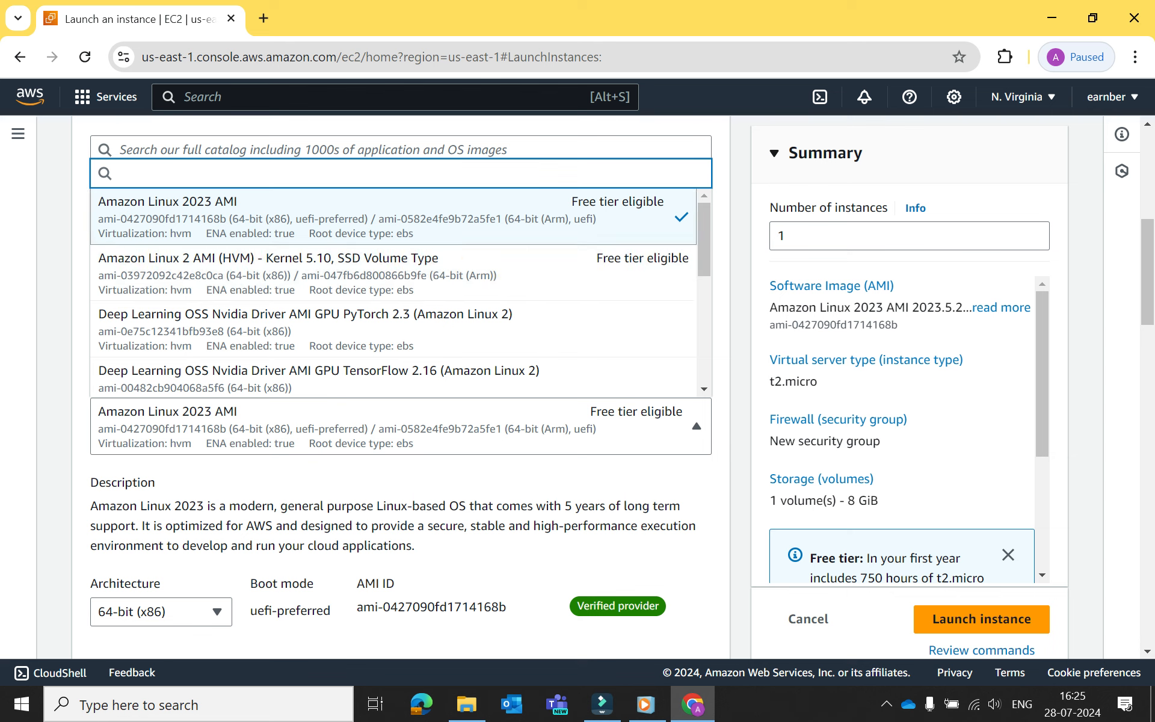
{"action": "key", "text": "Escape"}
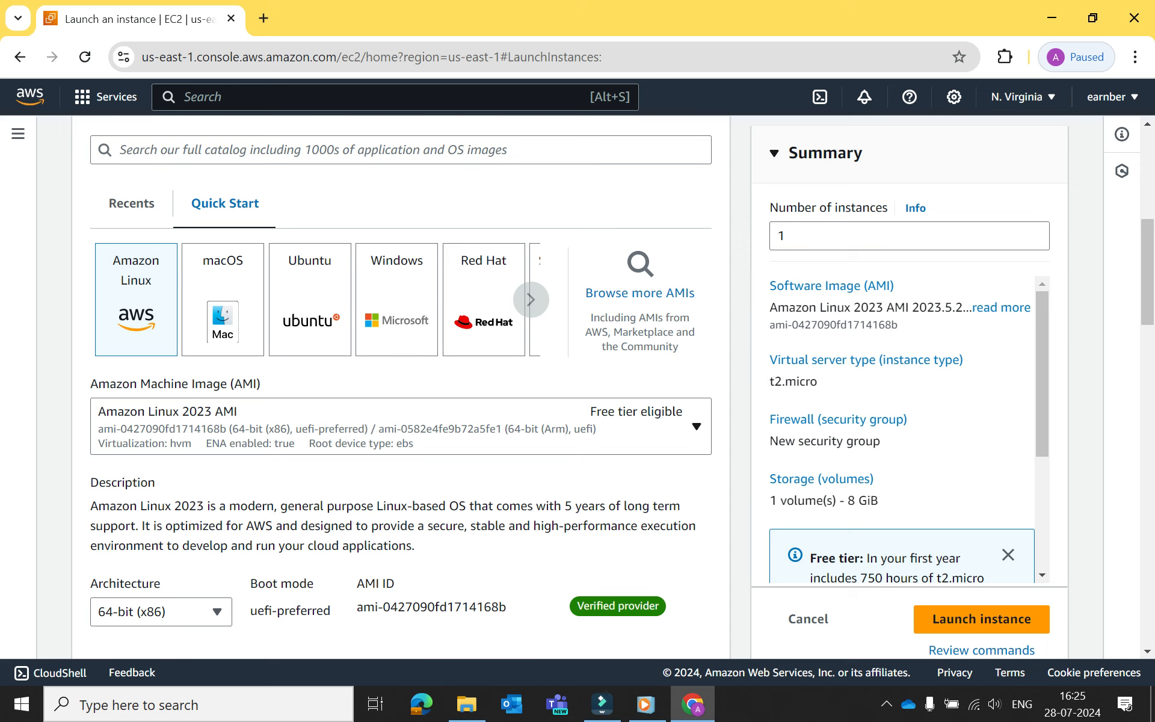
{"action": "scroll", "coordinate": [697, 426], "scroll_direction": "down", "scroll_amount": 1}
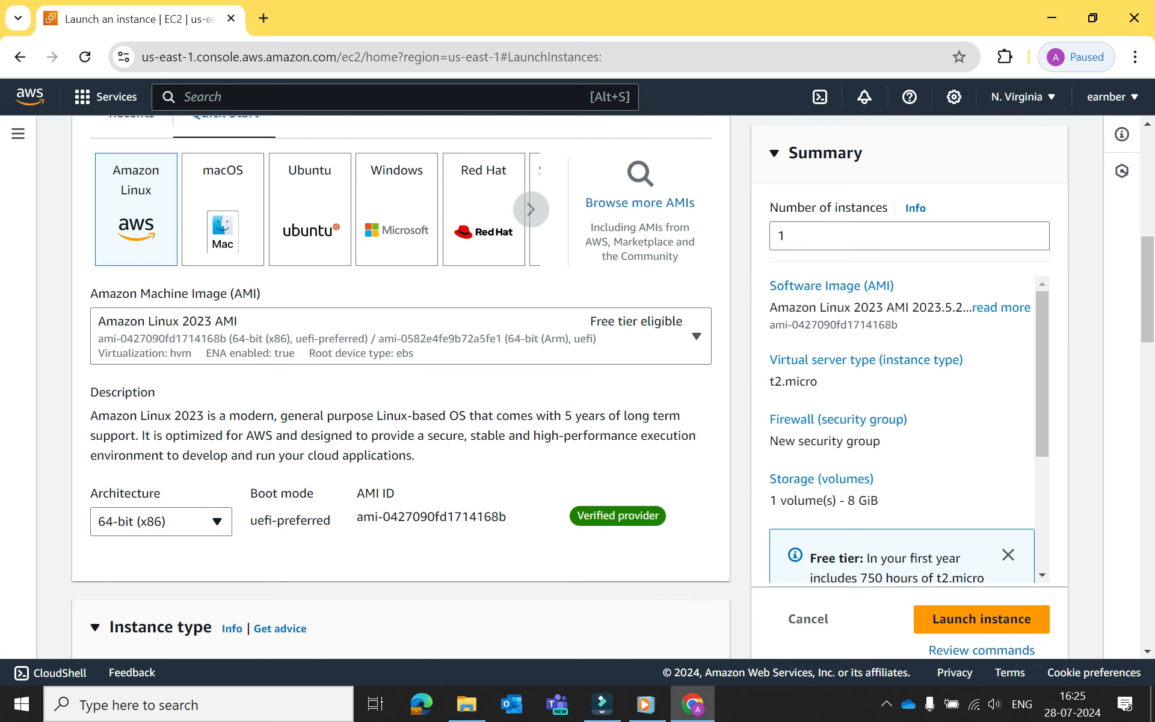
{"action": "scroll", "coordinate": [529, 476], "scroll_direction": "down", "scroll_amount": 3}
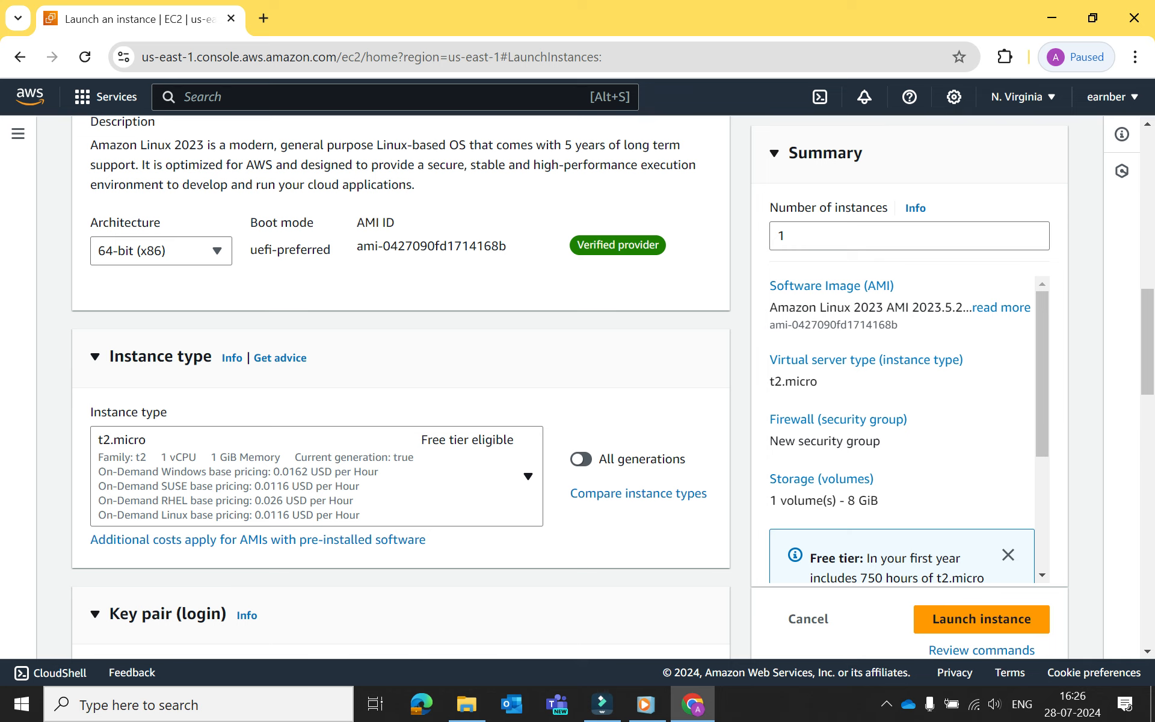
{"action": "scroll", "coordinate": [400, 385], "scroll_direction": "down", "scroll_amount": 3}
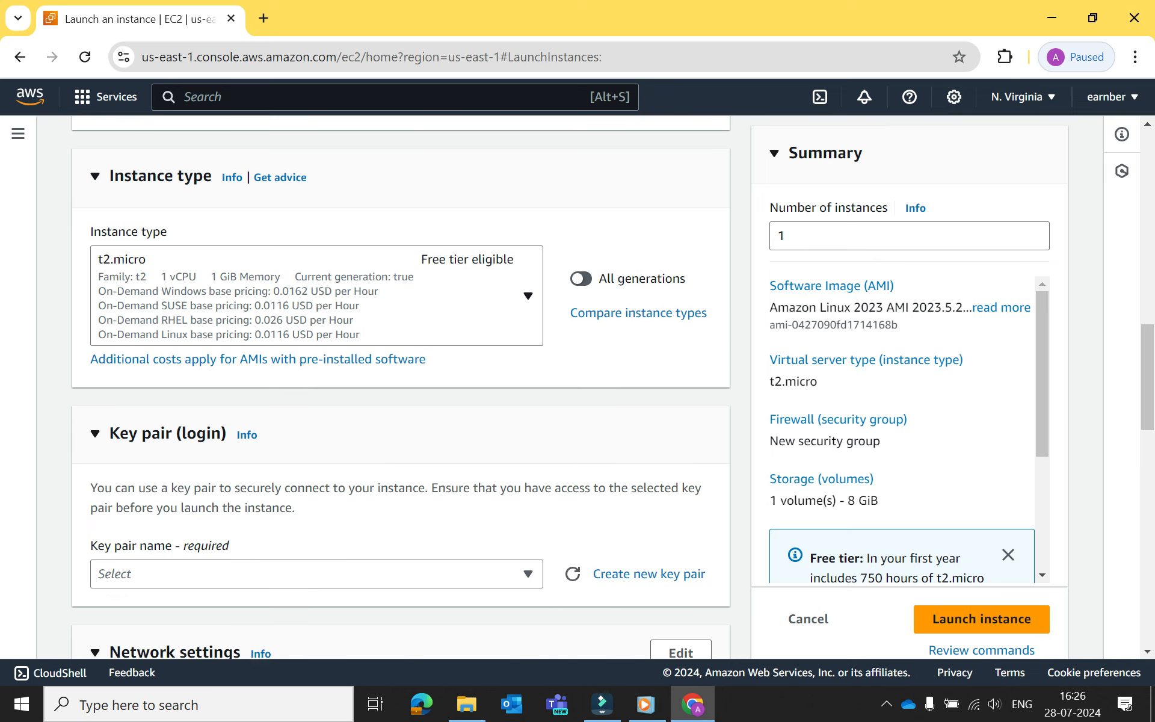
- Create a new RSA key pair named Linux2inst with the .ppk private key file format
{"action": "scroll", "coordinate": [400, 385], "scroll_direction": "down", "scroll_amount": 1}
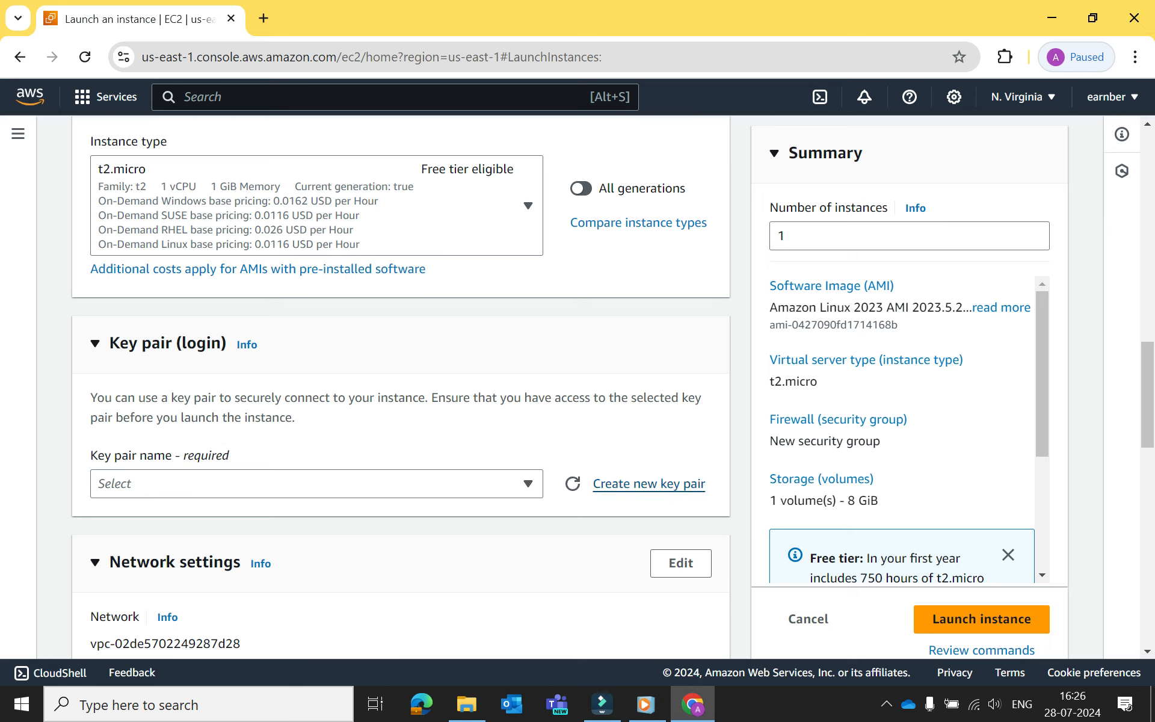
{"action": "left_click", "coordinate": [649, 484]}
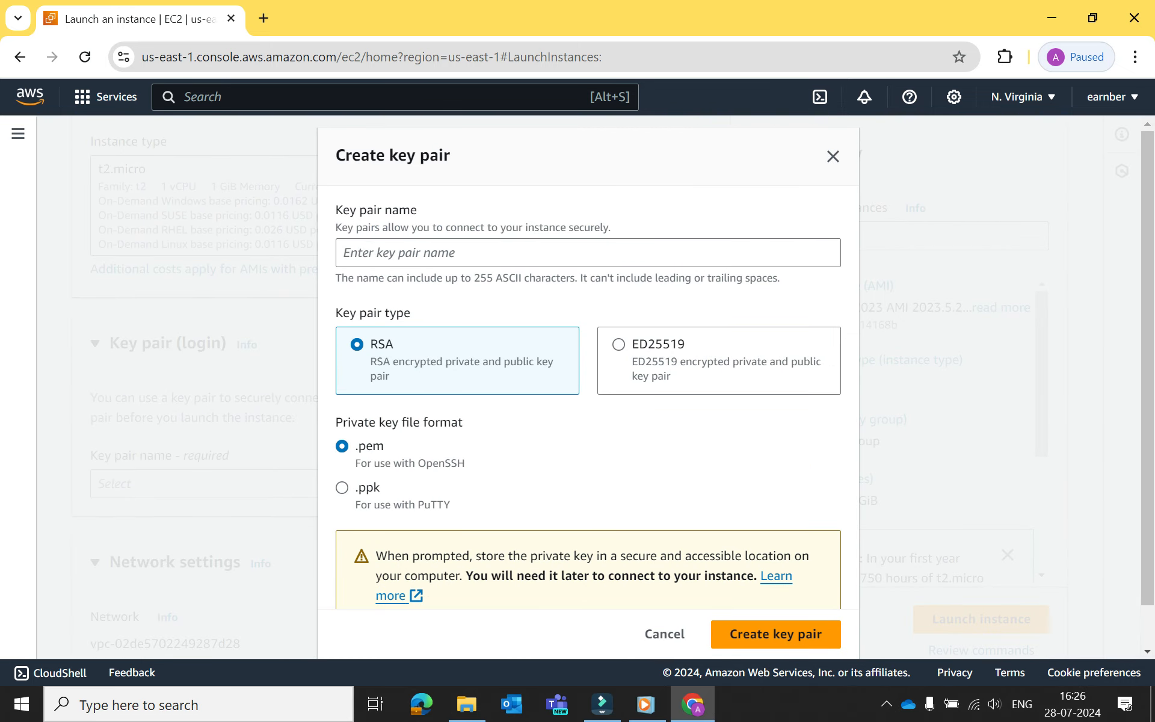
{"action": "left_click", "coordinate": [342, 488]}
{"action": "left_click", "coordinate": [458, 253]}
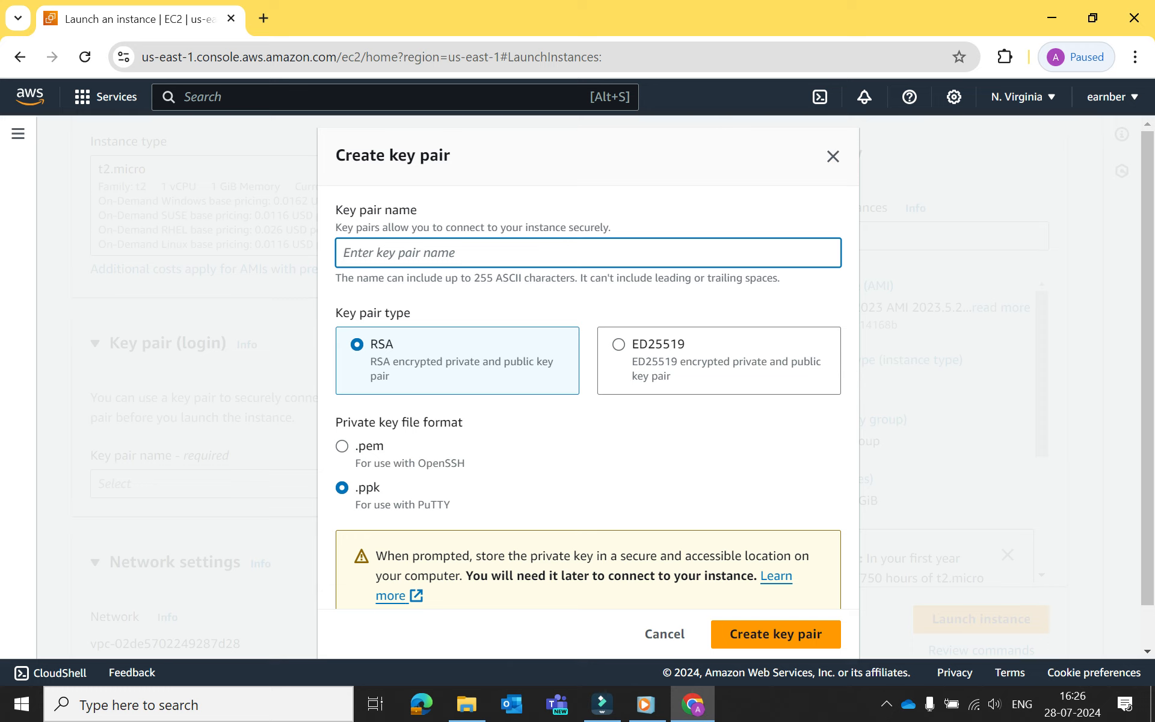
{"action": "type", "text": "Linux2ins"}
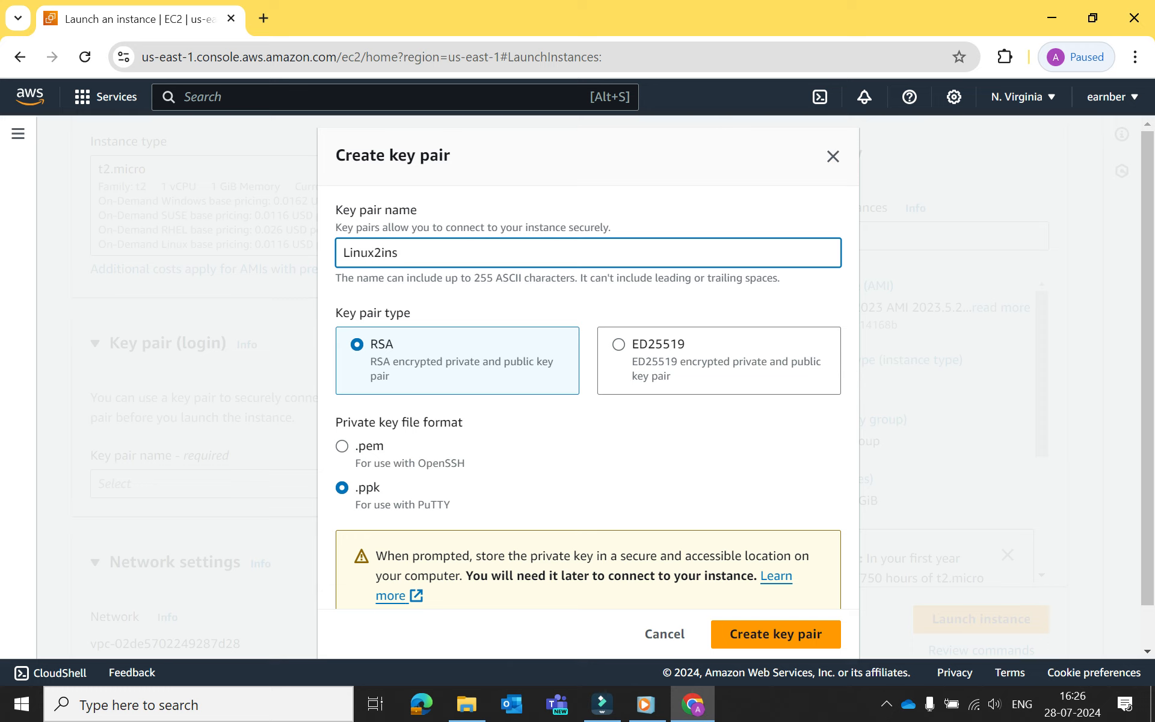
{"action": "type", "text": "t"}
{"action": "left_click", "coordinate": [775, 634]}
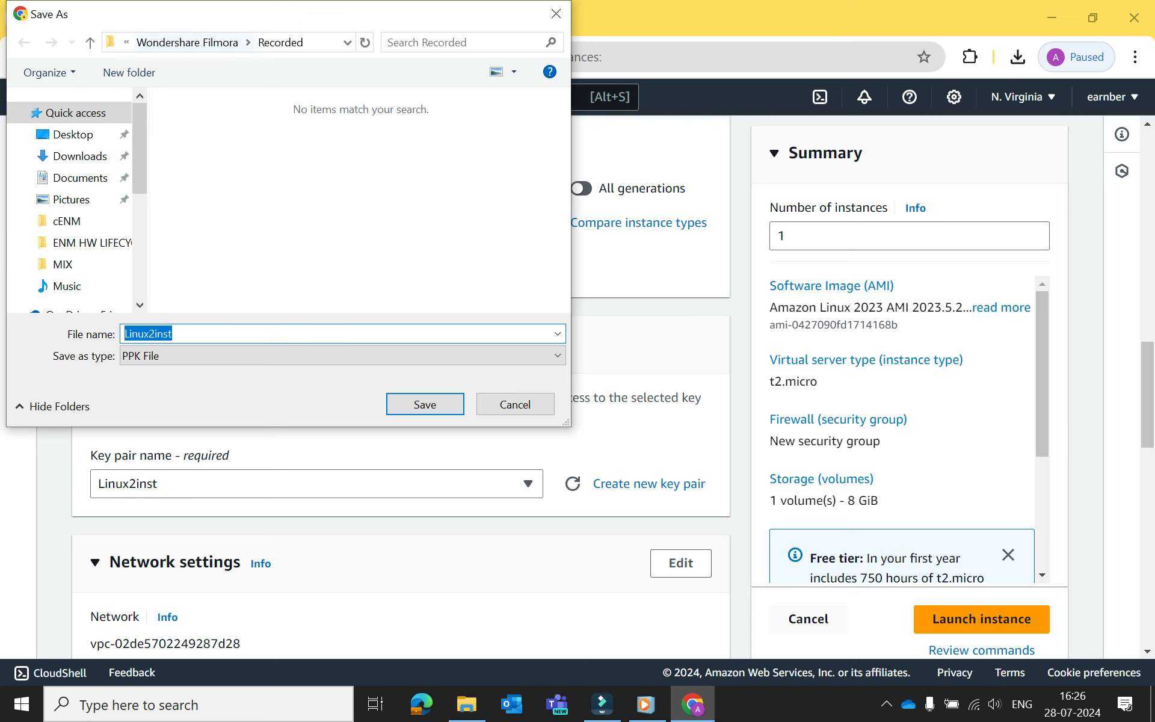
- Save the Linux2inst private key file in the AWS folder inside Cloud-Computing on the Desktop
{"action": "left_click", "coordinate": [72, 134]}
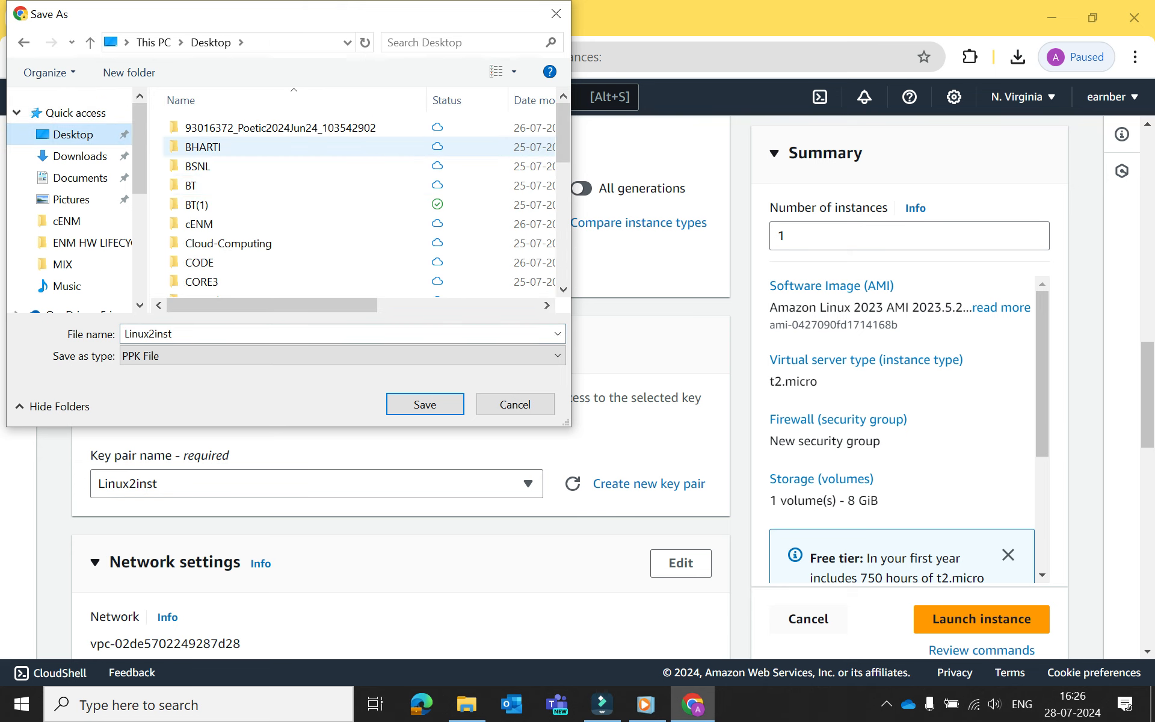
{"action": "left_click", "coordinate": [217, 226]}
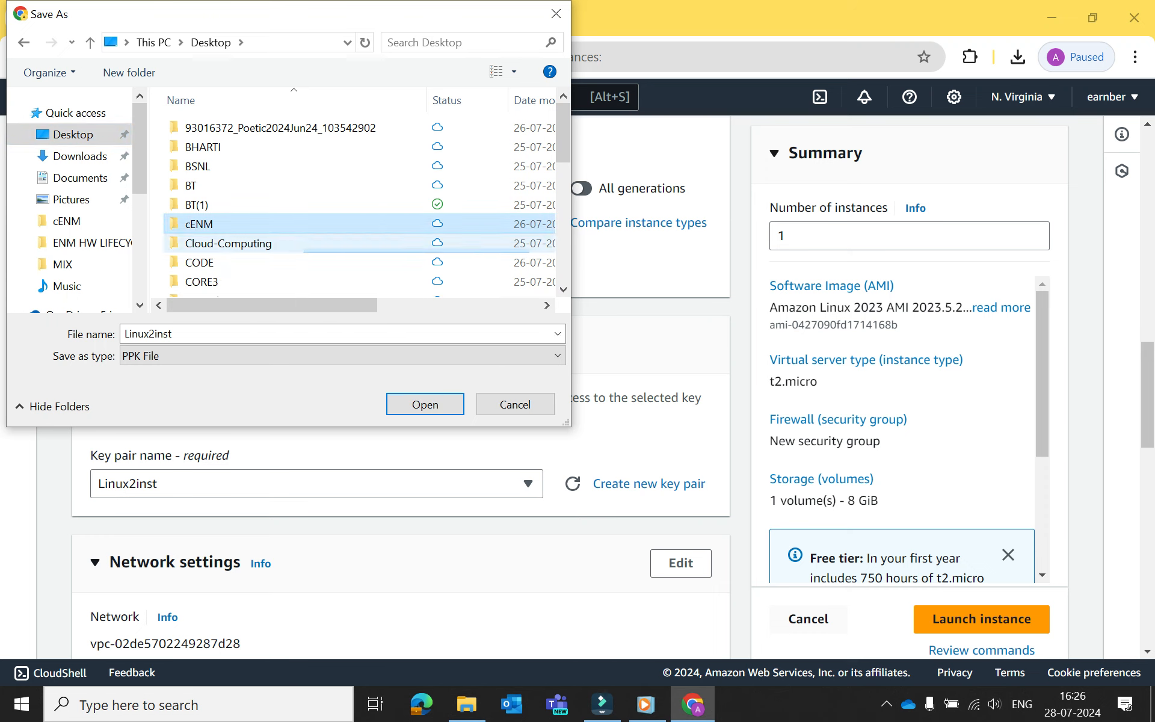
{"action": "double_click", "coordinate": [229, 243]}
{"action": "double_click", "coordinate": [198, 127]}
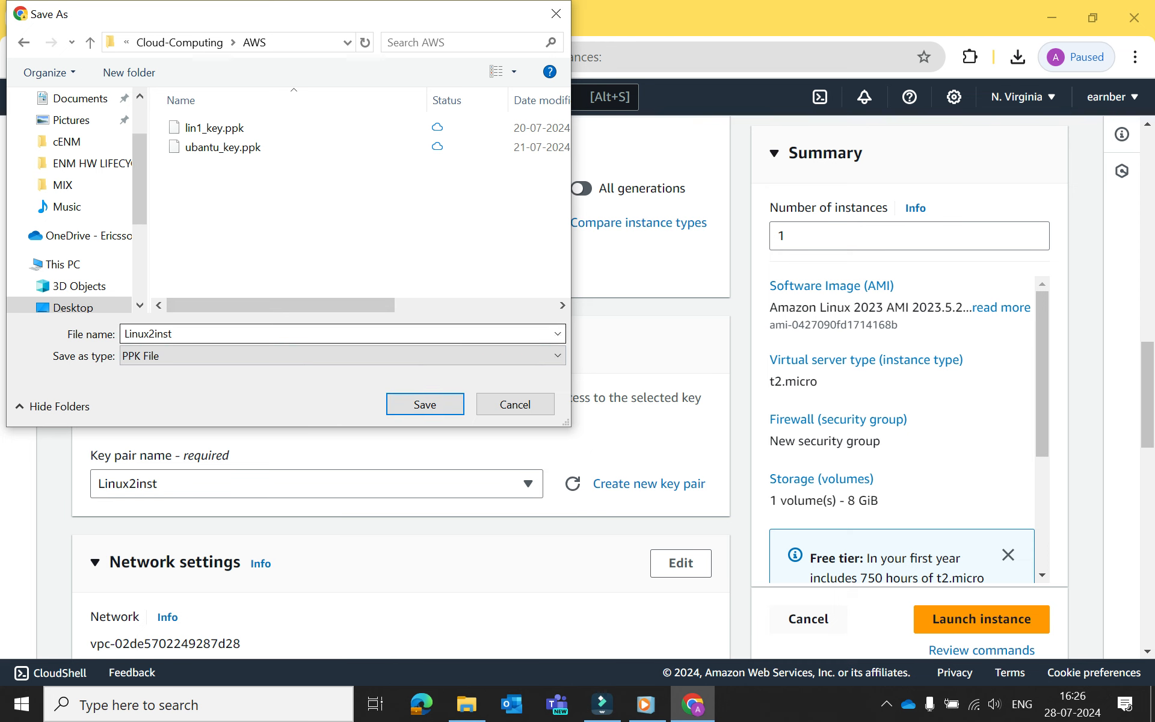
{"action": "left_click", "coordinate": [425, 405]}
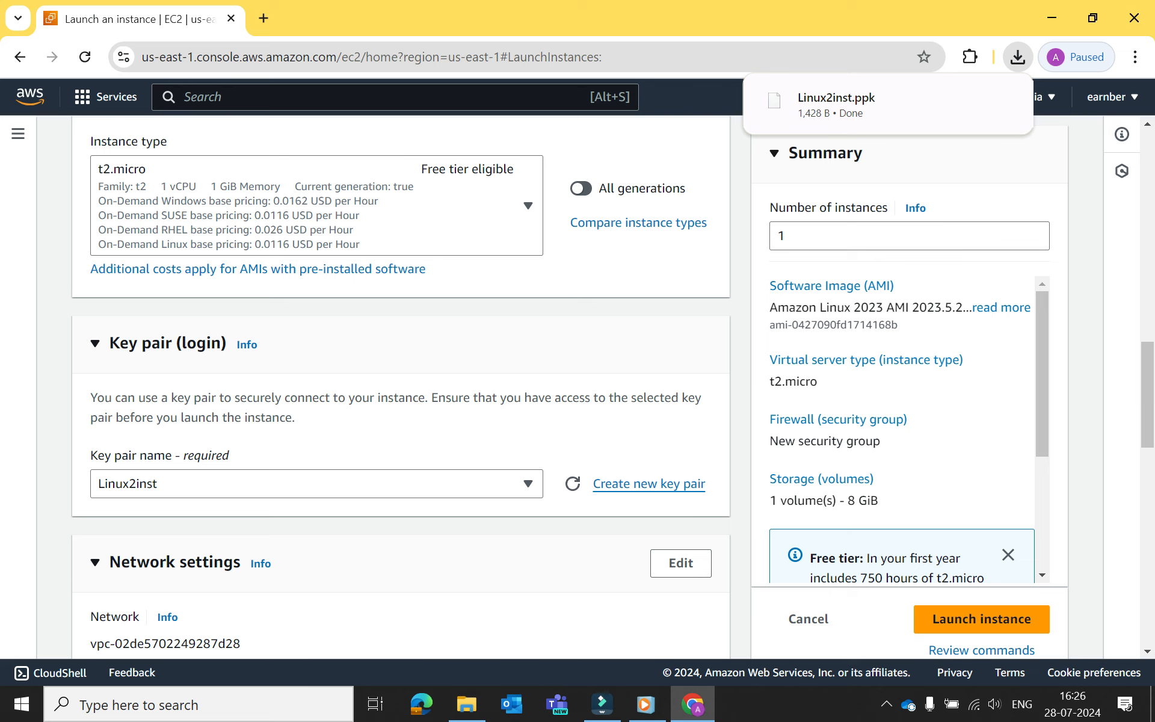
- Allow HTTPS and HTTP traffic from the internet in the new security group's rules
{"action": "scroll", "coordinate": [401, 385], "scroll_direction": "down", "scroll_amount": 1}
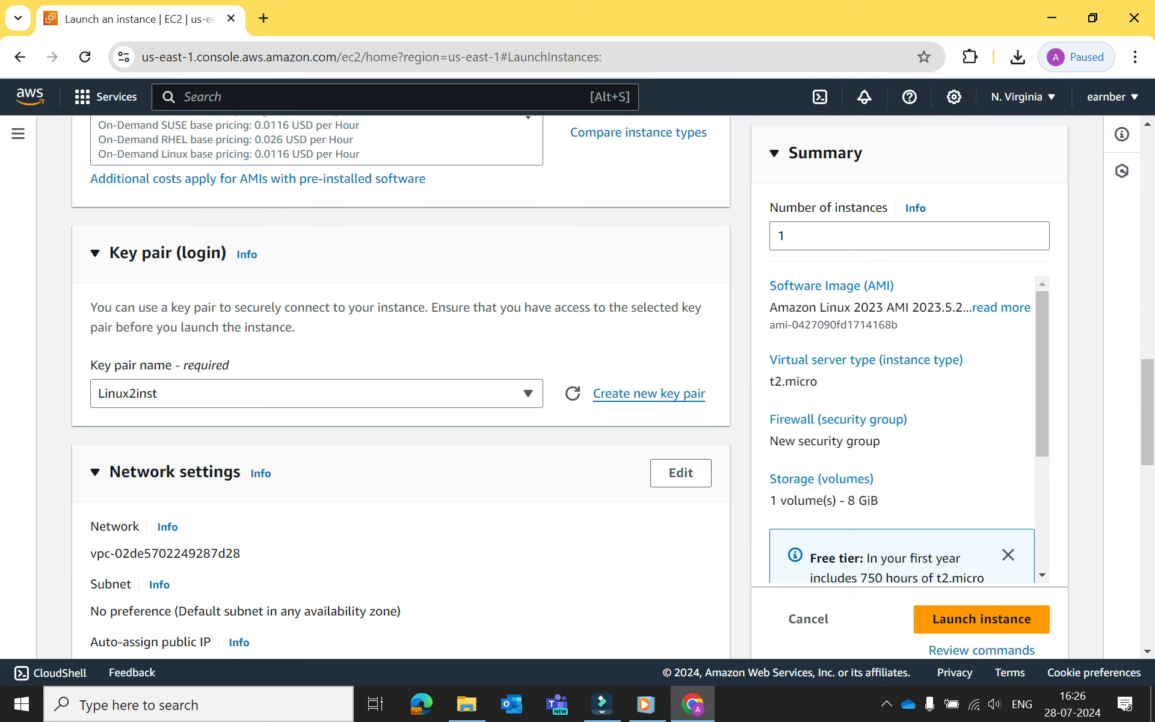
{"action": "scroll", "coordinate": [401, 385], "scroll_direction": "down", "scroll_amount": 3}
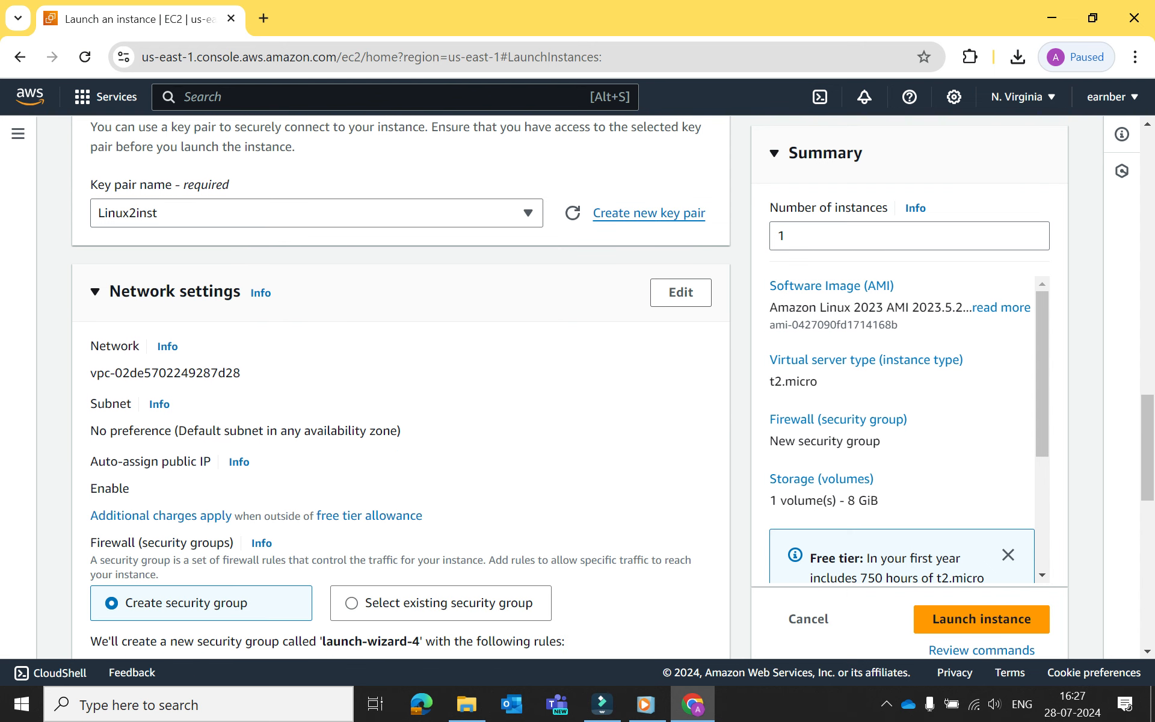
{"action": "scroll", "coordinate": [401, 385], "scroll_direction": "down", "scroll_amount": 1}
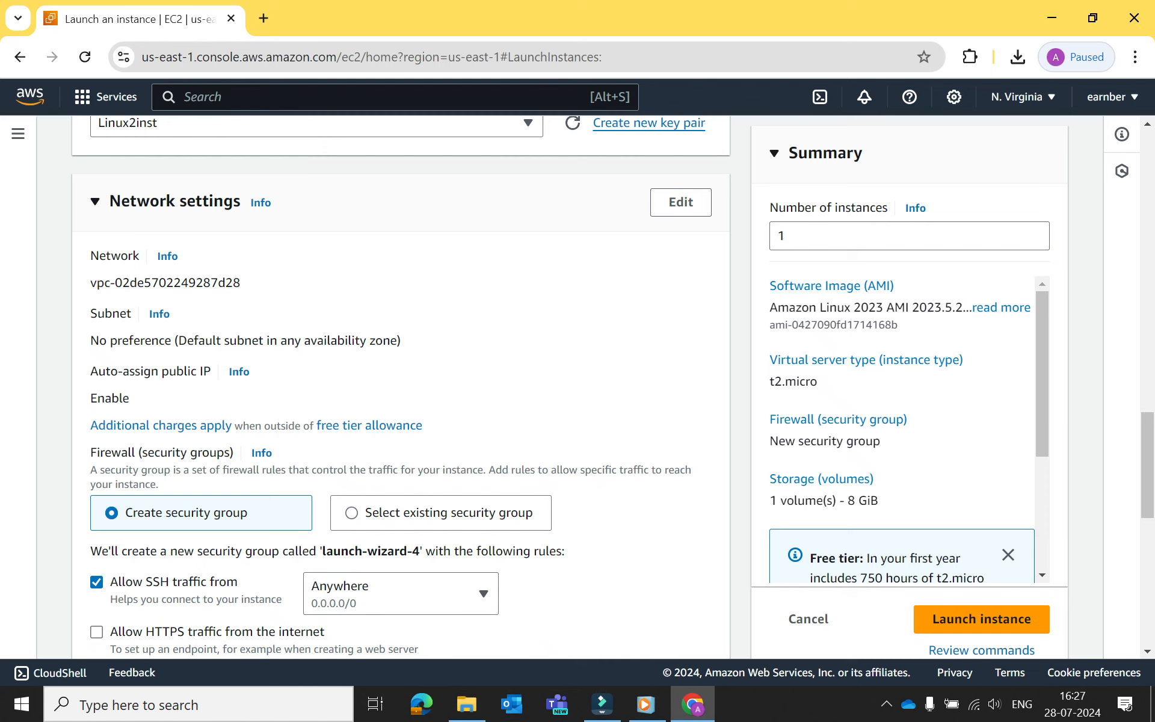
{"action": "scroll", "coordinate": [401, 385], "scroll_direction": "down", "scroll_amount": 1}
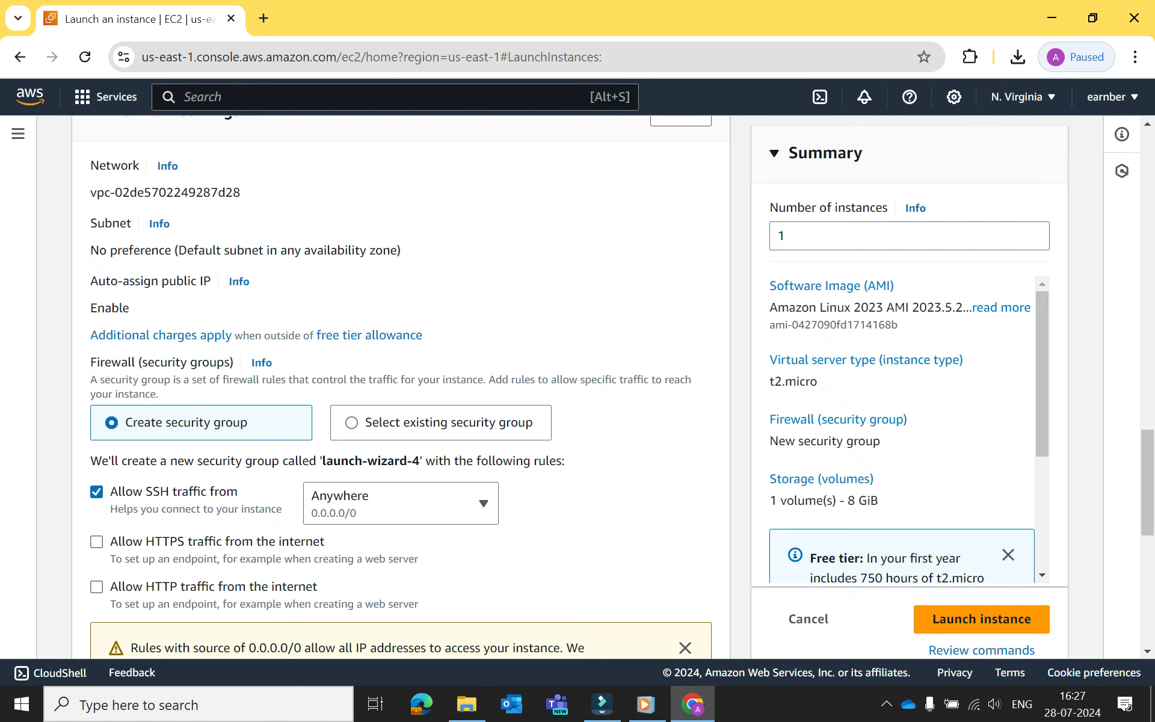
{"action": "scroll", "coordinate": [400, 385], "scroll_direction": "down", "scroll_amount": 1}
{"action": "left_click", "coordinate": [96, 452]}
{"action": "left_click", "coordinate": [96, 497]}
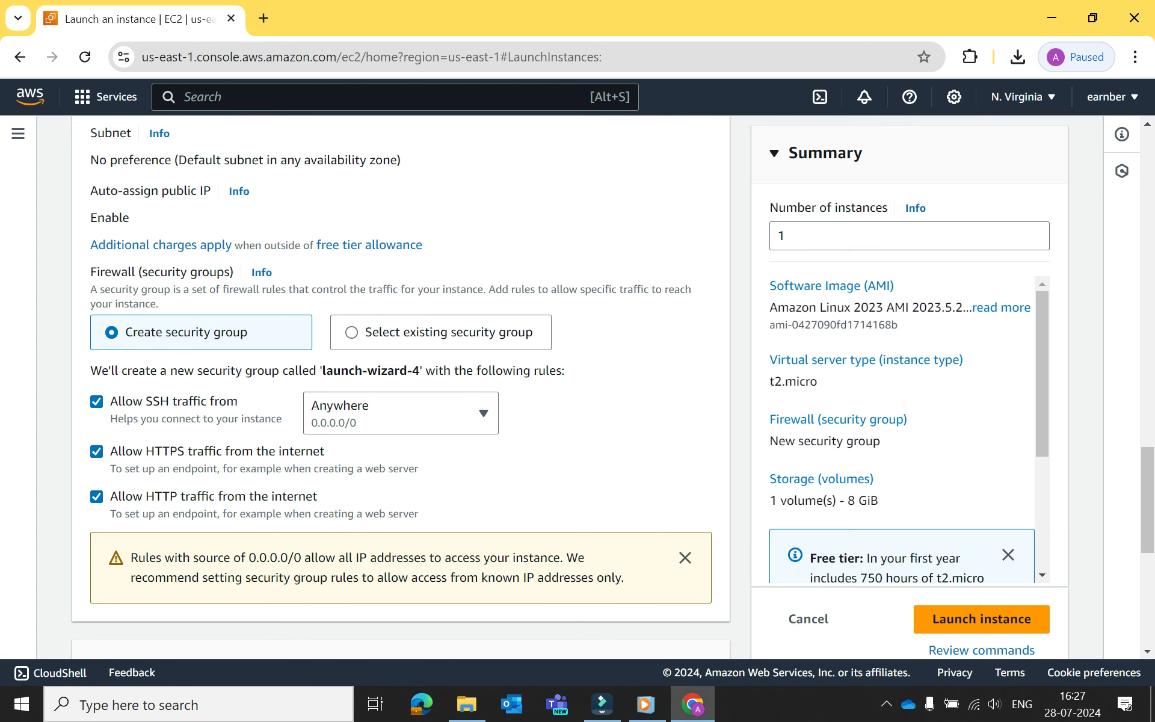
- Keep the 8 GiB gp3 root volume, check the summary and launch the instance
{"action": "scroll", "coordinate": [401, 385], "scroll_direction": "down", "scroll_amount": 3}
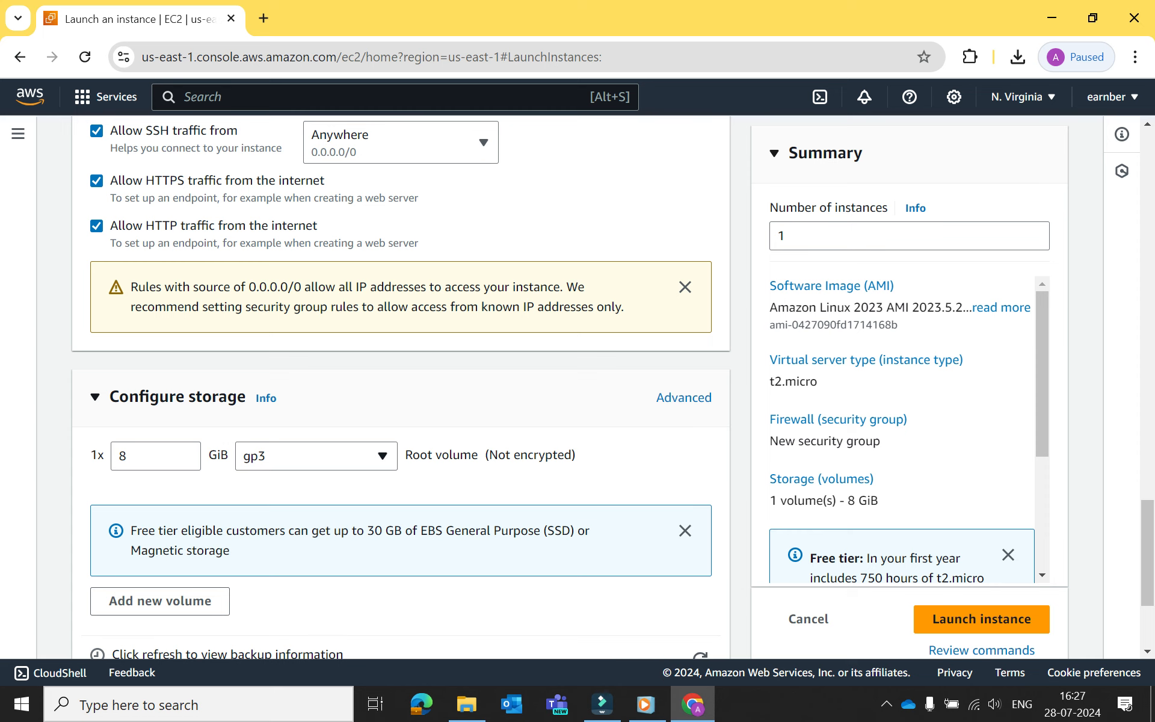
{"action": "scroll", "coordinate": [401, 385], "scroll_direction": "down", "scroll_amount": 3}
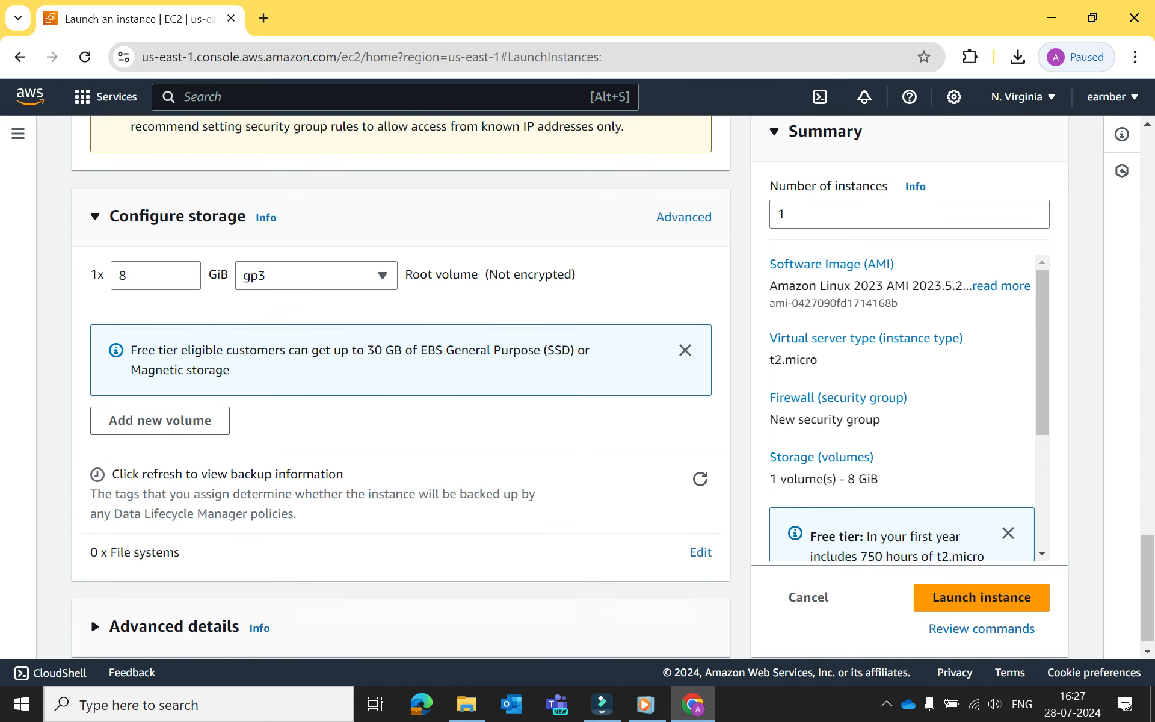
{"action": "scroll", "coordinate": [401, 385], "scroll_direction": "down", "scroll_amount": 1}
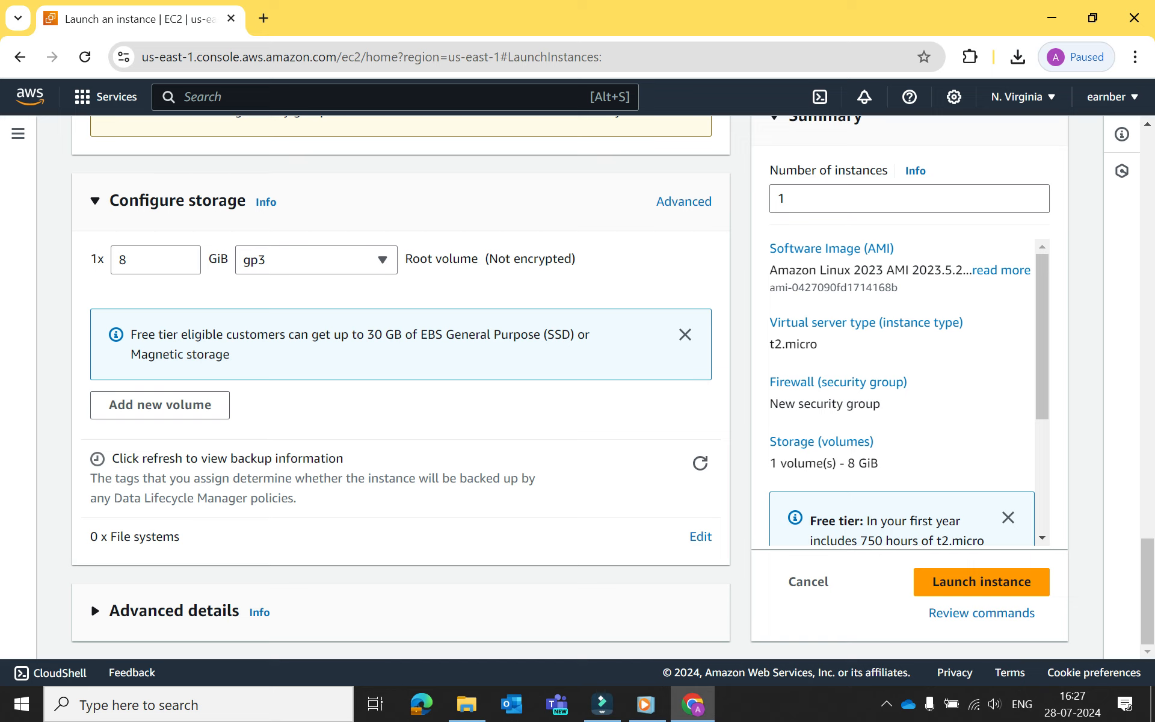
{"action": "scroll", "coordinate": [903, 391], "scroll_direction": "down", "scroll_amount": 1}
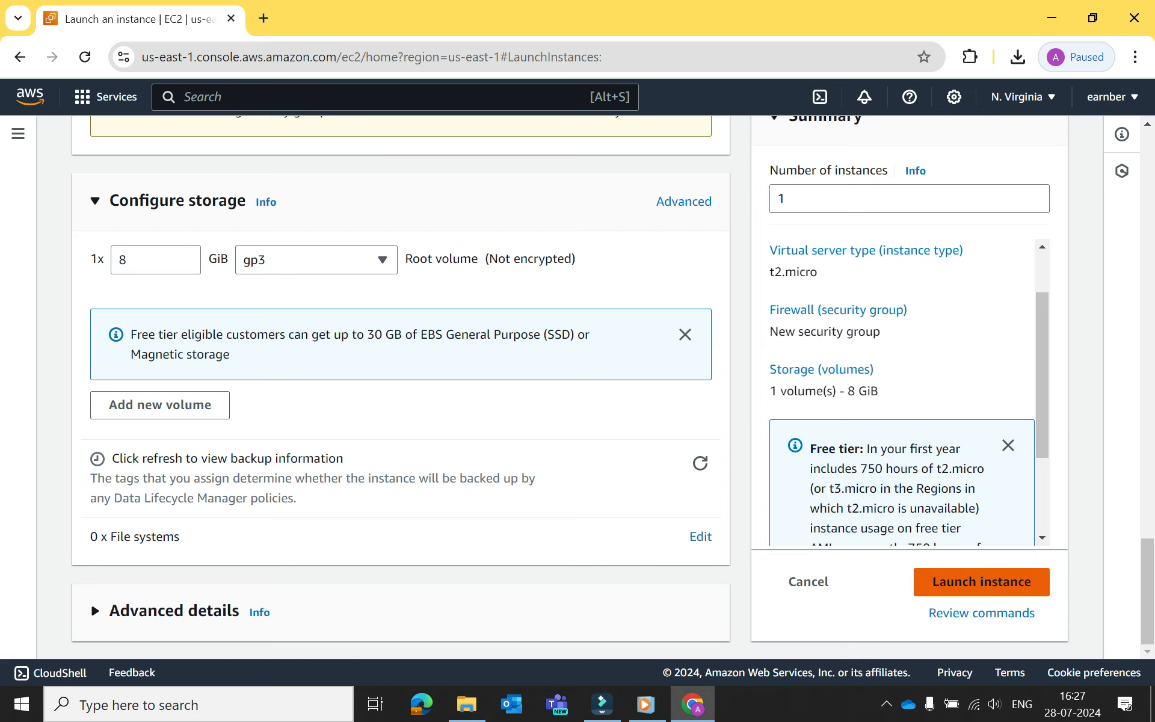
{"action": "left_click", "coordinate": [982, 582]}
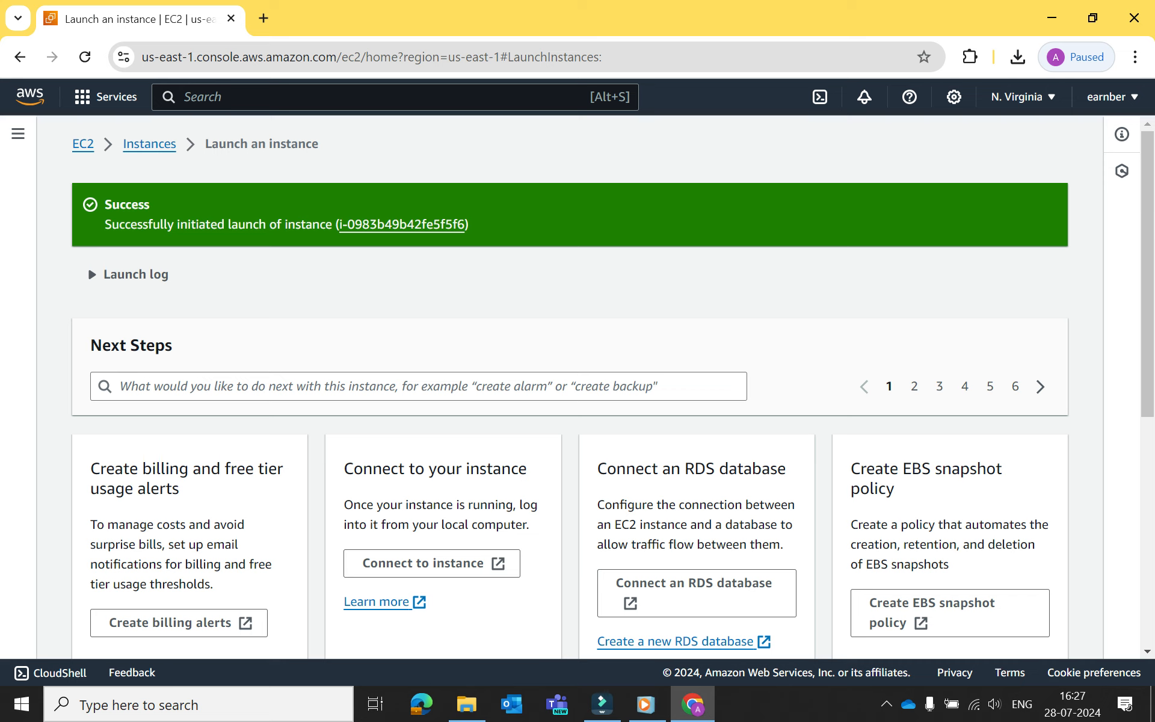
- Open the newly launched instance from the launch confirmation and refresh the instances list to check its state
{"action": "left_click_drag", "start_coordinate": [125, 224], "coordinate": [469, 224]}
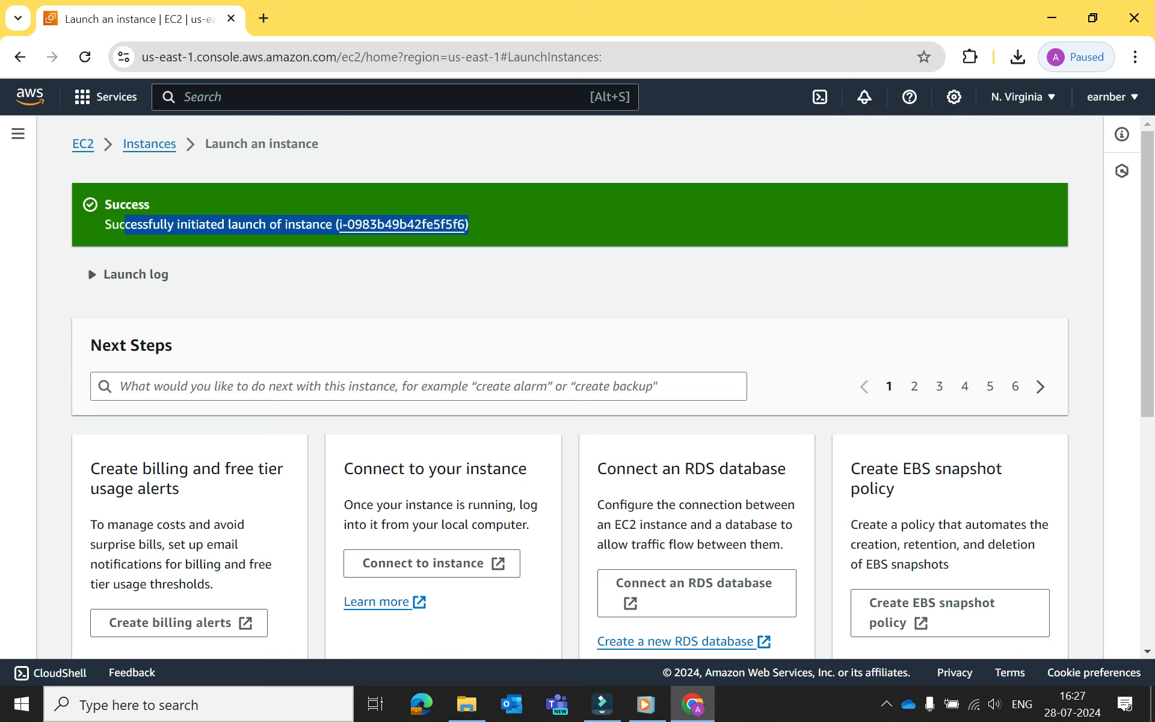
{"action": "scroll", "coordinate": [578, 385], "scroll_direction": "down", "scroll_amount": 4}
{"action": "scroll", "coordinate": [577, 385], "scroll_direction": "up", "scroll_amount": 4}
{"action": "left_click", "coordinate": [402, 224]}
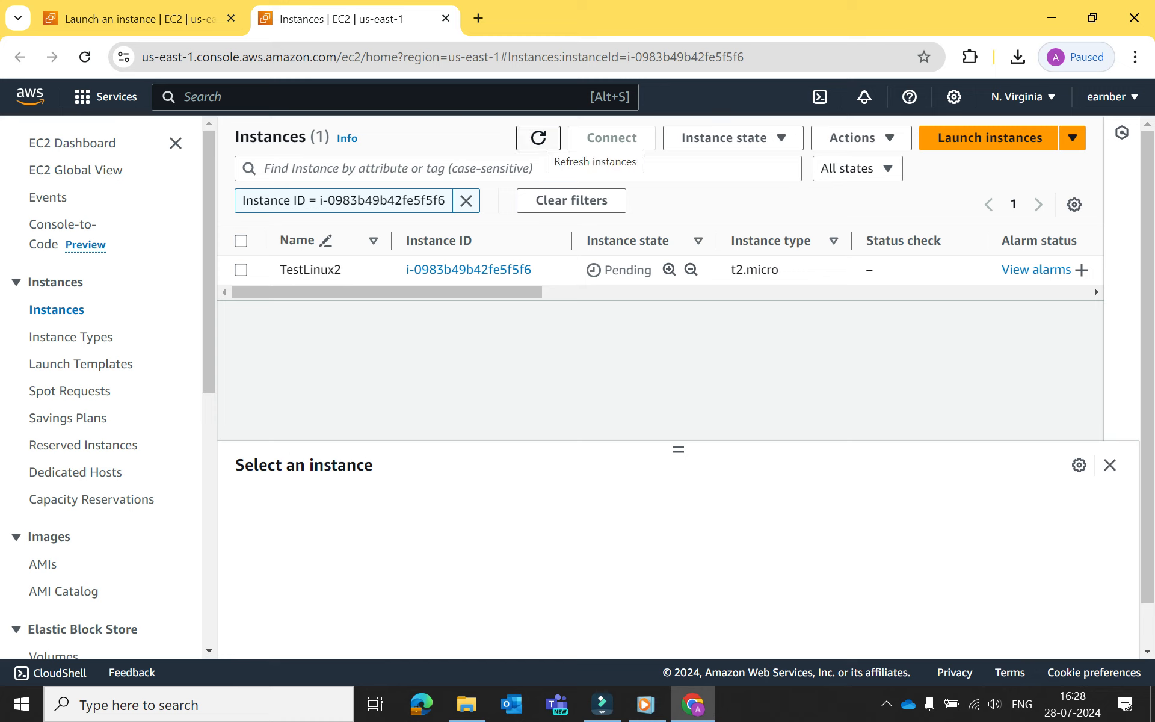
{"action": "left_click", "coordinate": [538, 137]}
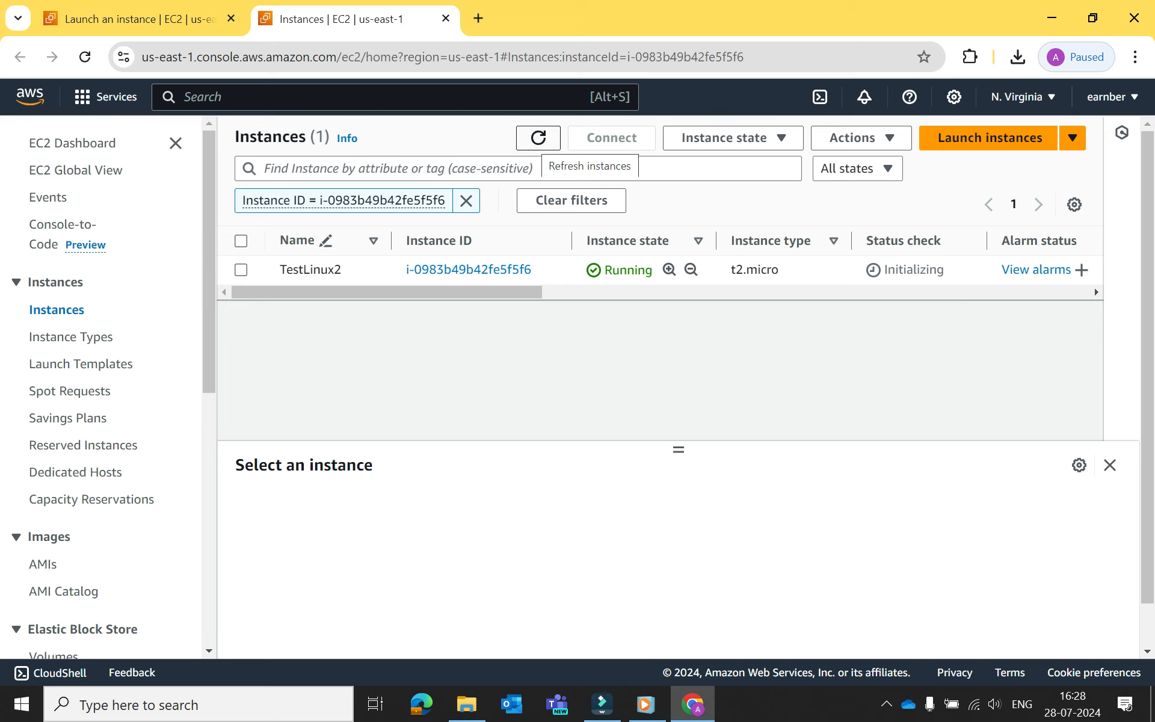
- Show all instances in the region without the instance ID filter and refresh the list to check TestLinux2's status check
{"action": "left_click", "coordinate": [539, 137]}
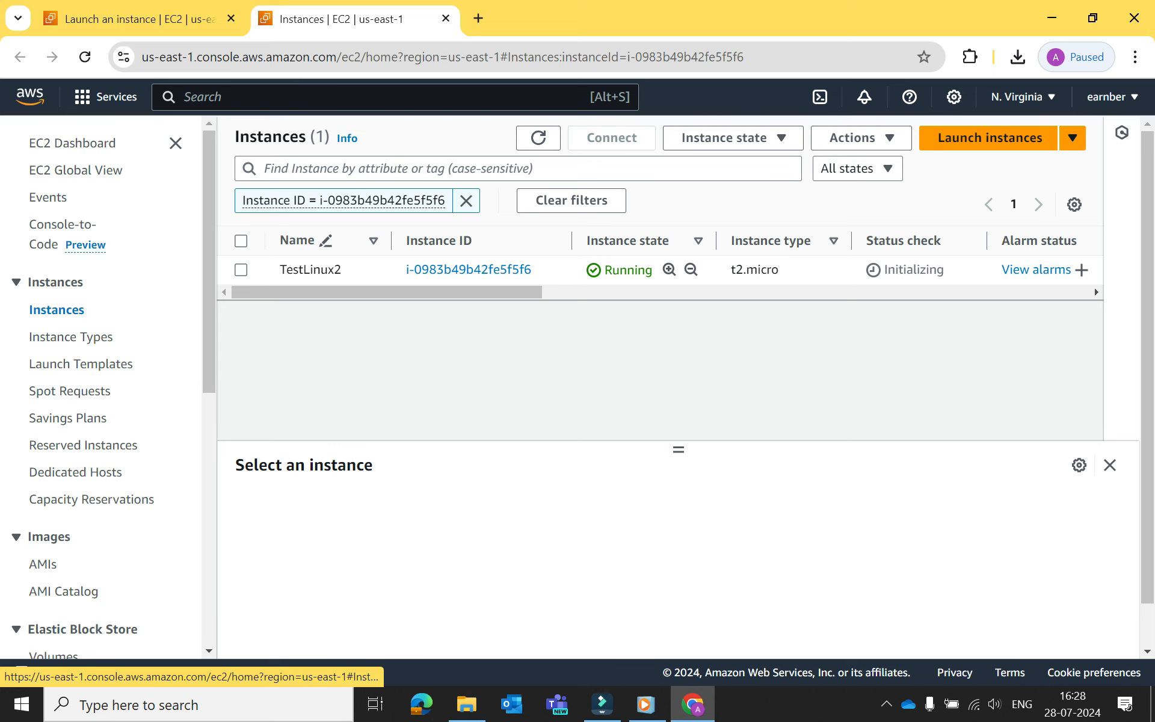
{"action": "left_click", "coordinate": [56, 309]}
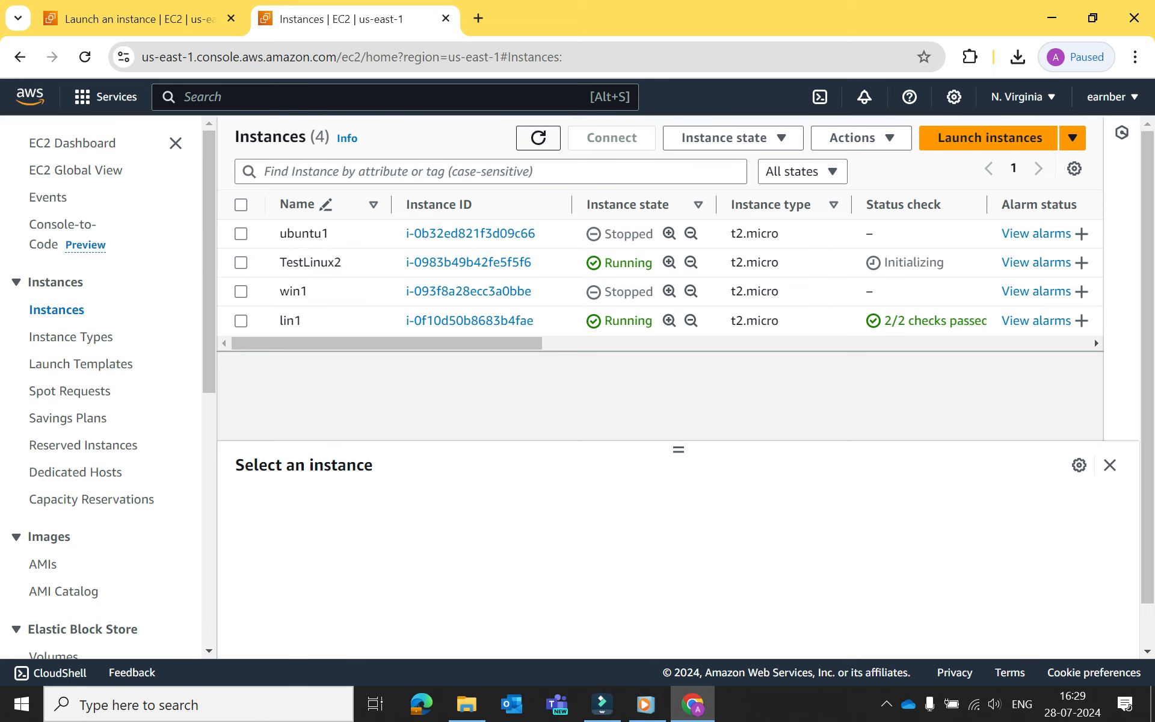
{"action": "left_click", "coordinate": [539, 138]}
{"action": "mouse_move", "coordinate": [387, 344]}
{"action": "left_mouse_down"}
{"action": "mouse_move", "coordinate": [445, 343]}
{"action": "mouse_move", "coordinate": [387, 344]}
{"action": "left_mouse_up"}
{"action": "mouse_move", "coordinate": [387, 343]}
{"action": "left_mouse_down"}
{"action": "mouse_move", "coordinate": [436, 343]}
{"action": "mouse_move", "coordinate": [387, 343]}
{"action": "left_mouse_up"}
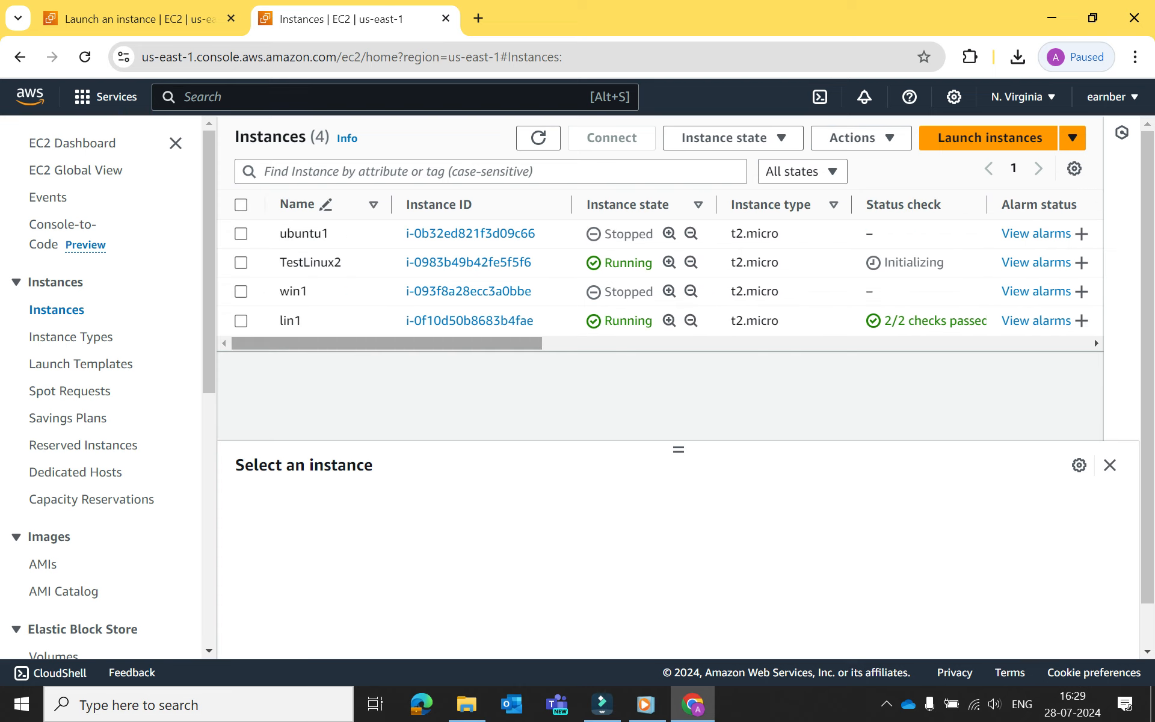
{"action": "left_click", "coordinate": [539, 138]}
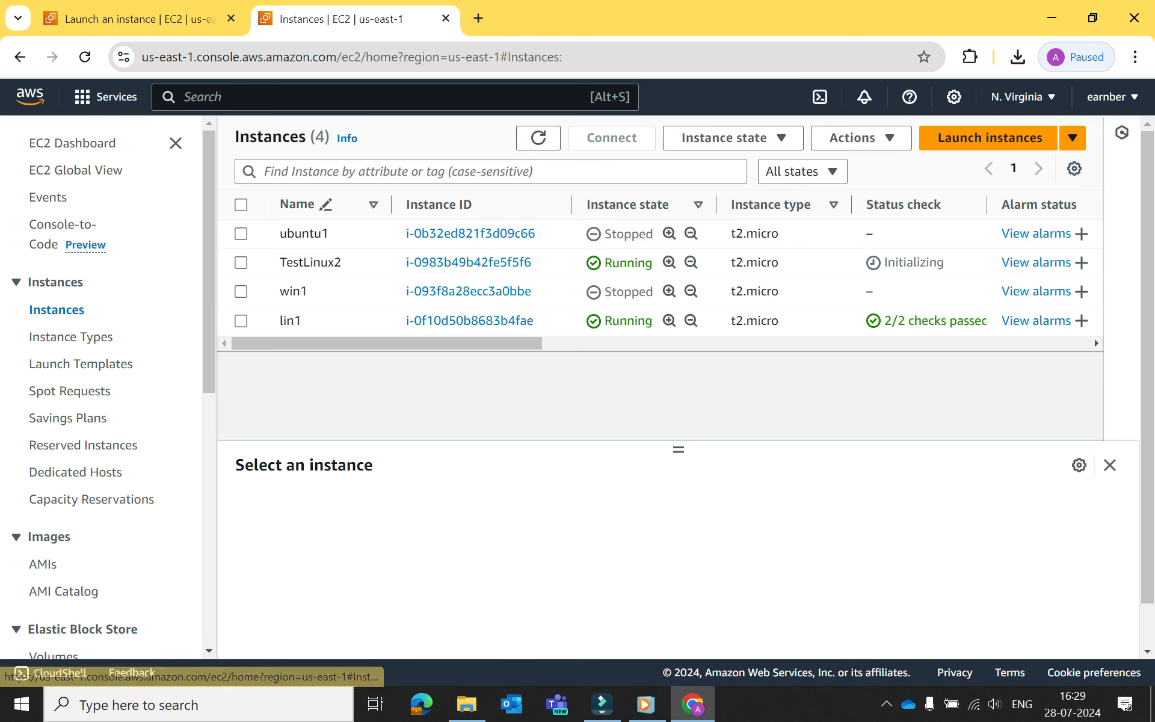
- Stop the lin1 instance and confirm the stop request
{"action": "left_click", "coordinate": [325, 320]}
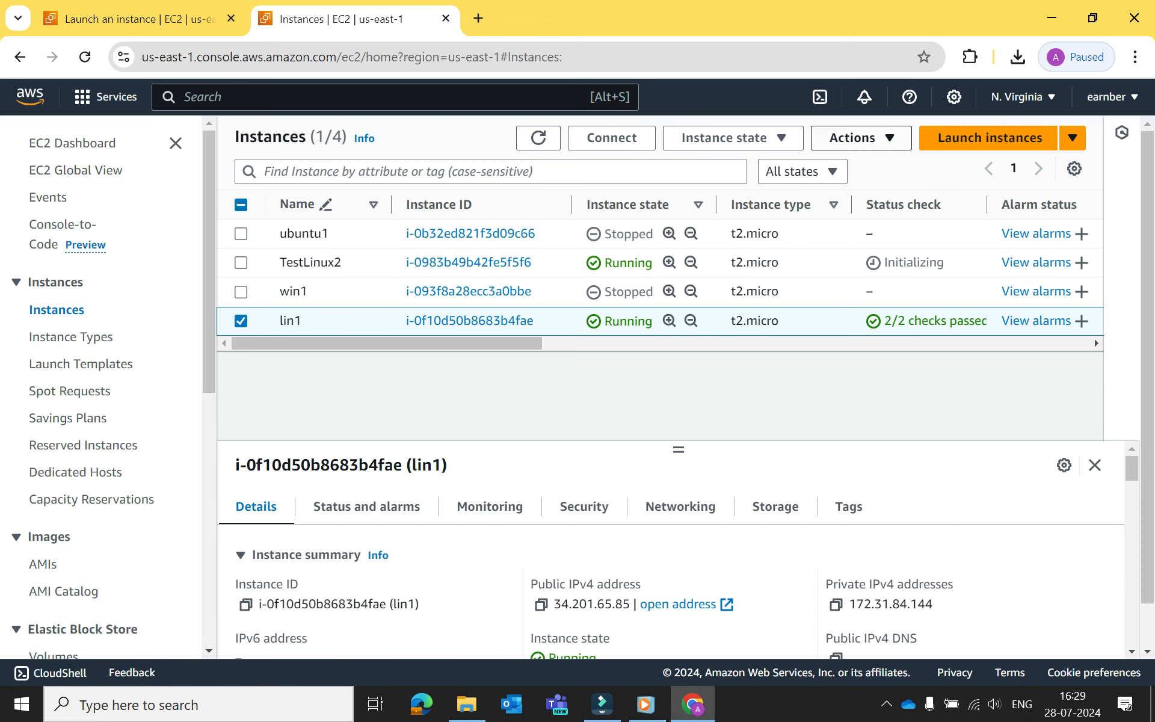
{"action": "left_click", "coordinate": [732, 138]}
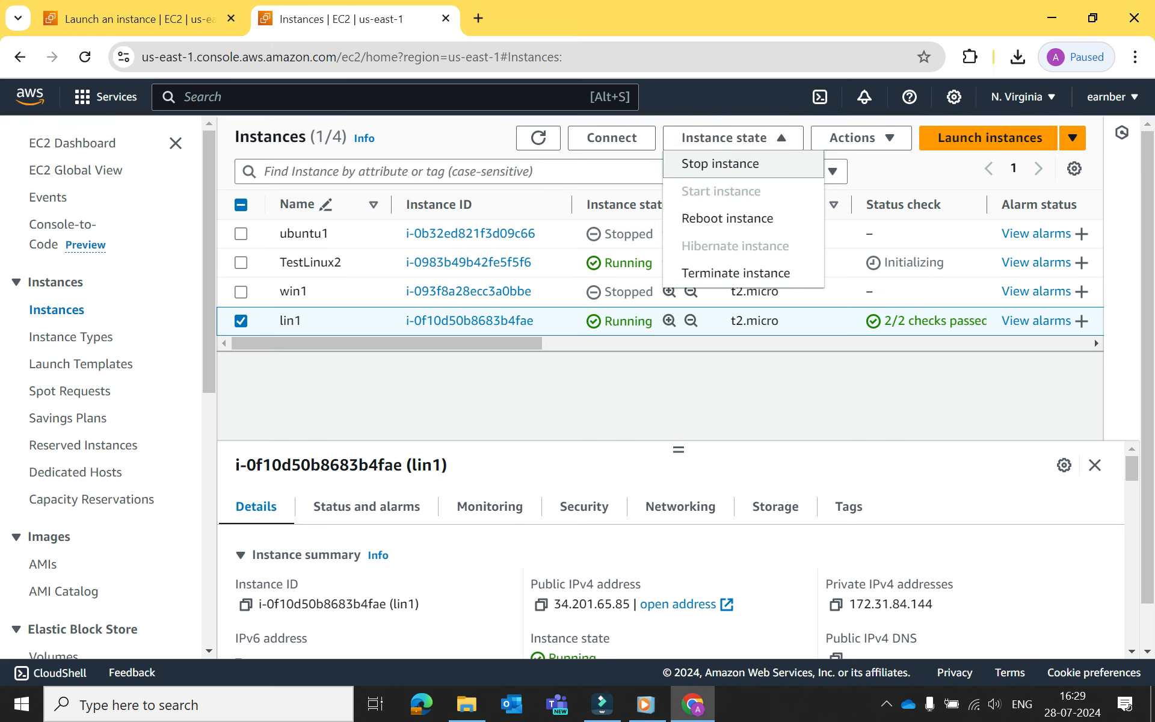
{"action": "left_click", "coordinate": [720, 164]}
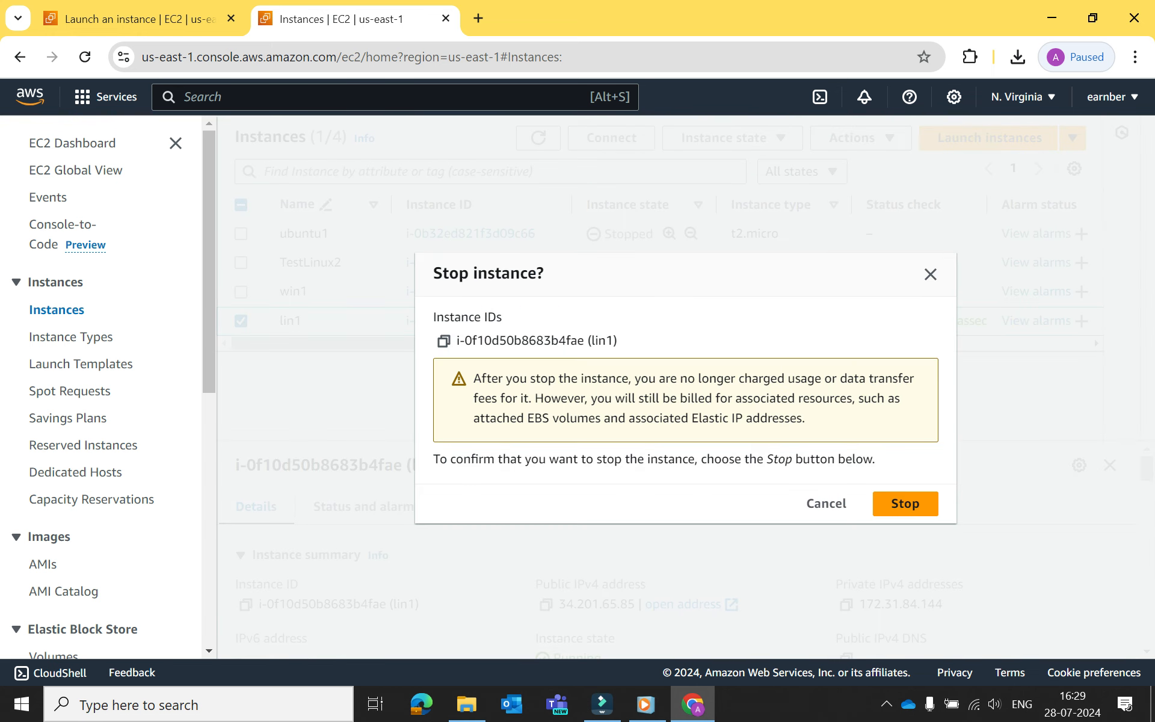
{"action": "left_click", "coordinate": [906, 503]}
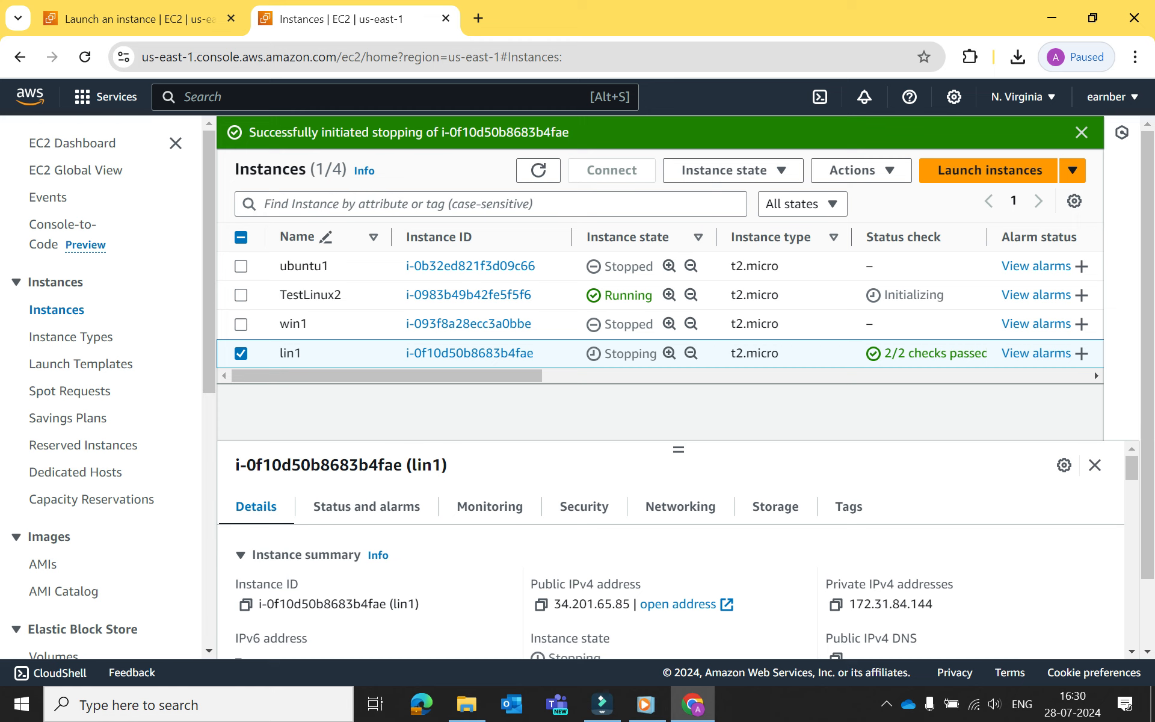
{"action": "left_click", "coordinate": [628, 325]}
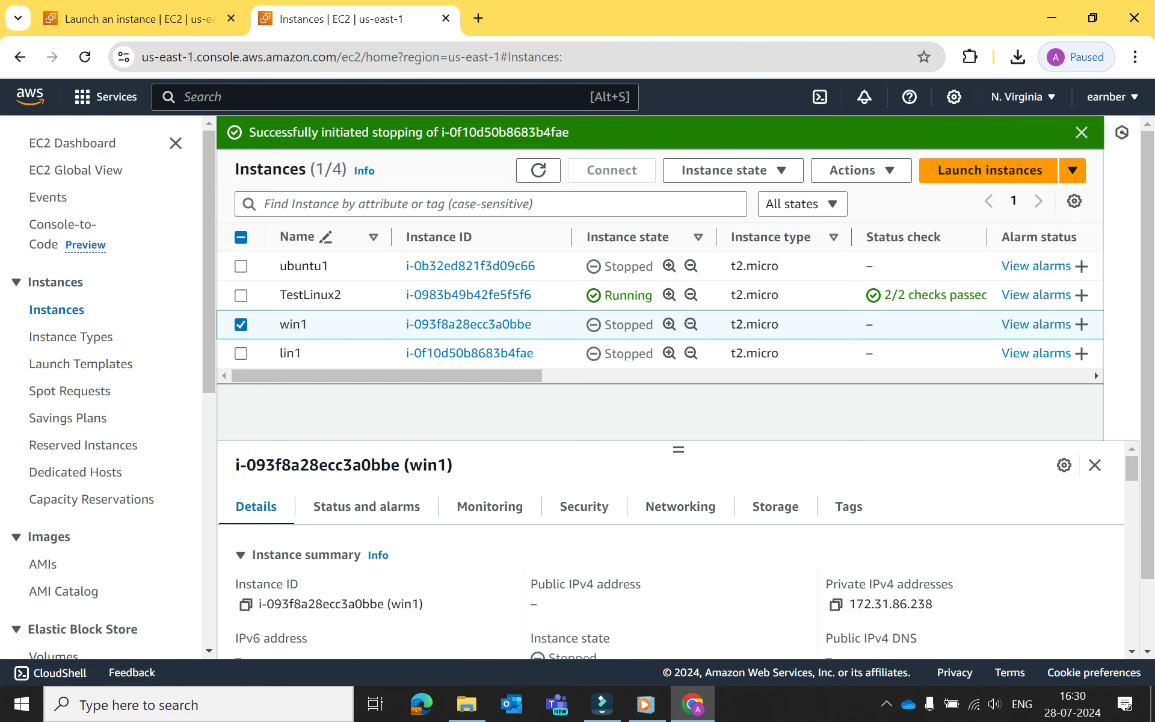
- Open the TestLinux2 instance's details and examine its instance ID, public IPv4 address, platform and launch information
{"action": "left_click", "coordinate": [469, 295]}
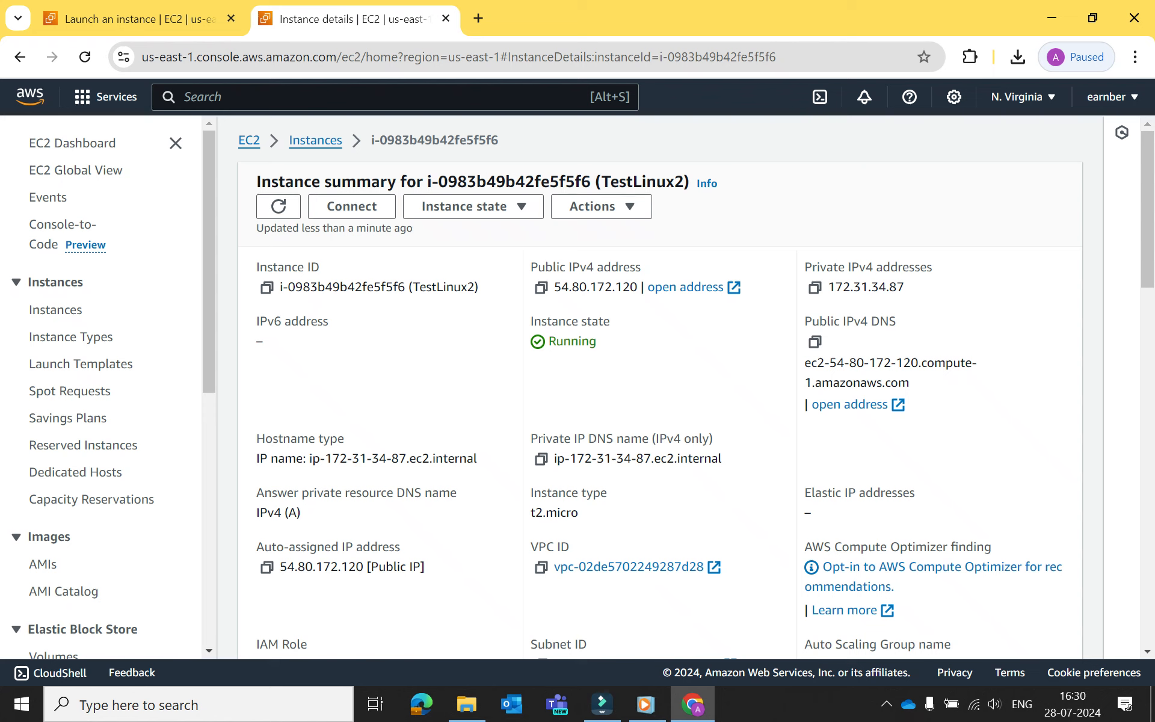
{"action": "left_click_drag", "start_coordinate": [289, 287], "coordinate": [479, 287]}
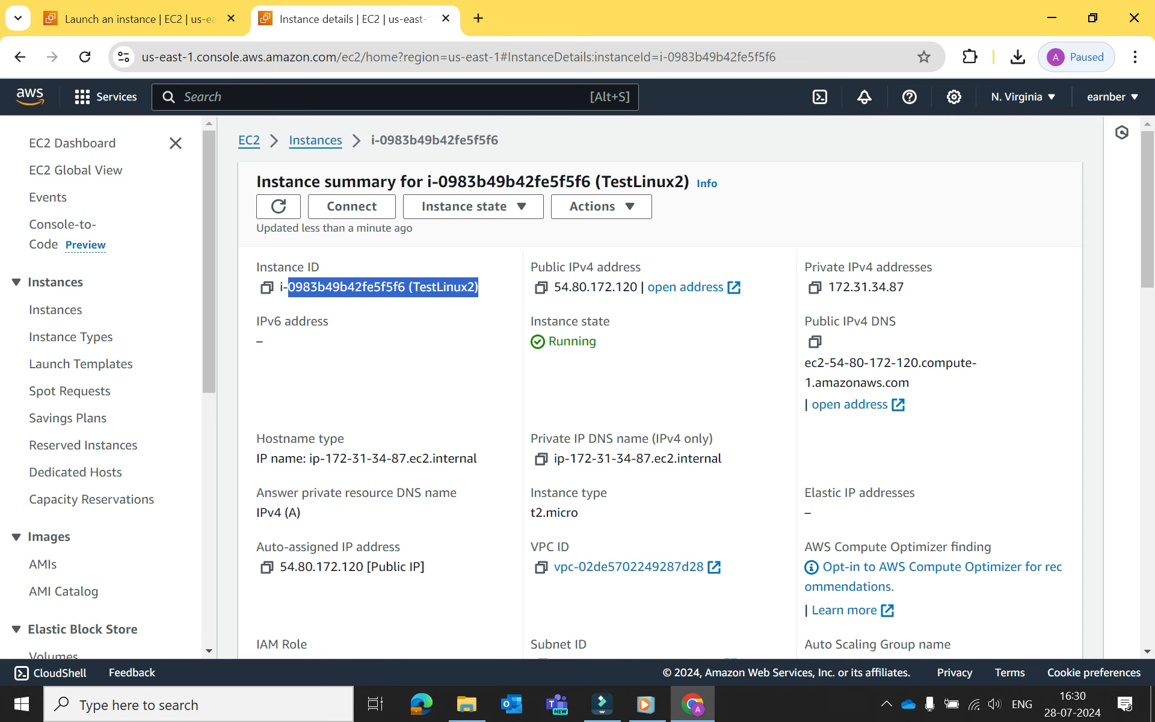
{"action": "double_click", "coordinate": [597, 287]}
{"action": "scroll", "coordinate": [597, 287], "scroll_direction": "down", "scroll_amount": 1}
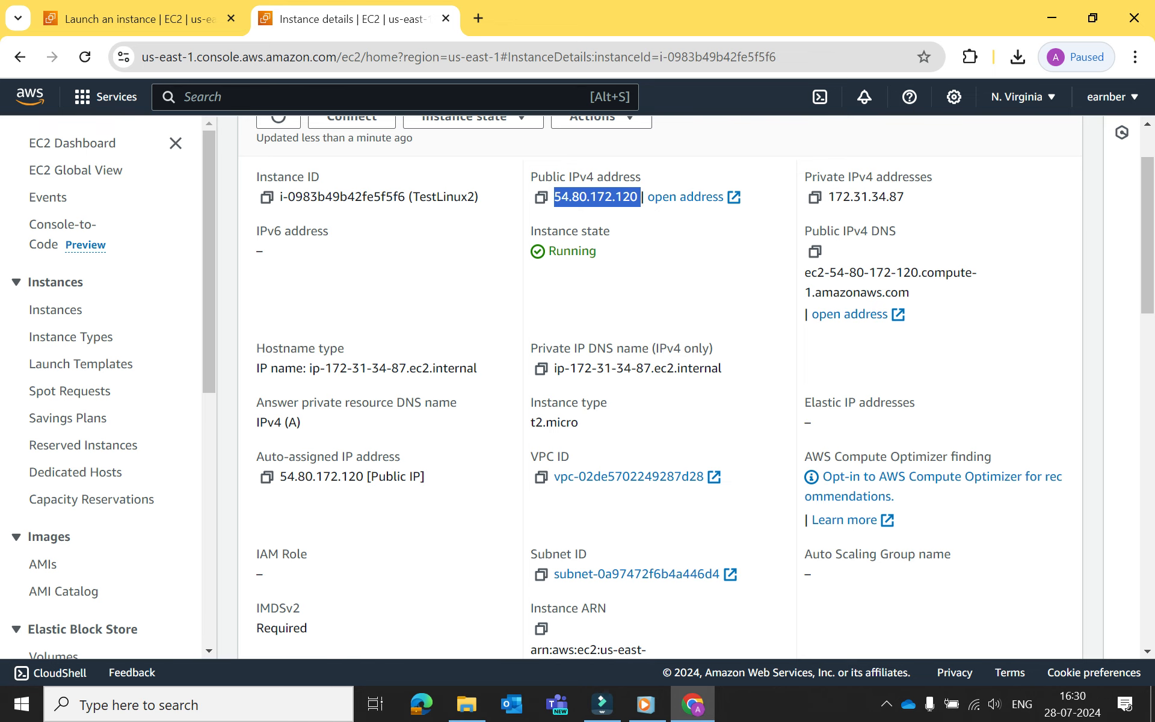
{"action": "scroll", "coordinate": [662, 385], "scroll_direction": "down", "scroll_amount": 3}
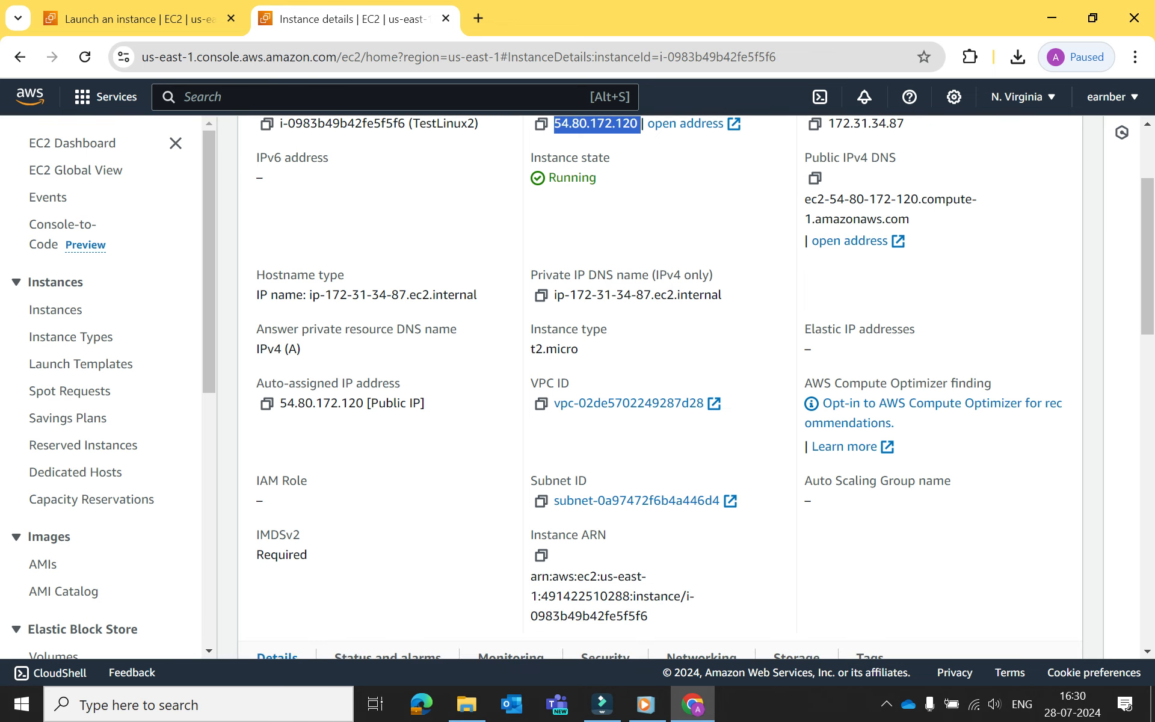
{"action": "scroll", "coordinate": [702, 283], "scroll_direction": "down", "scroll_amount": 3}
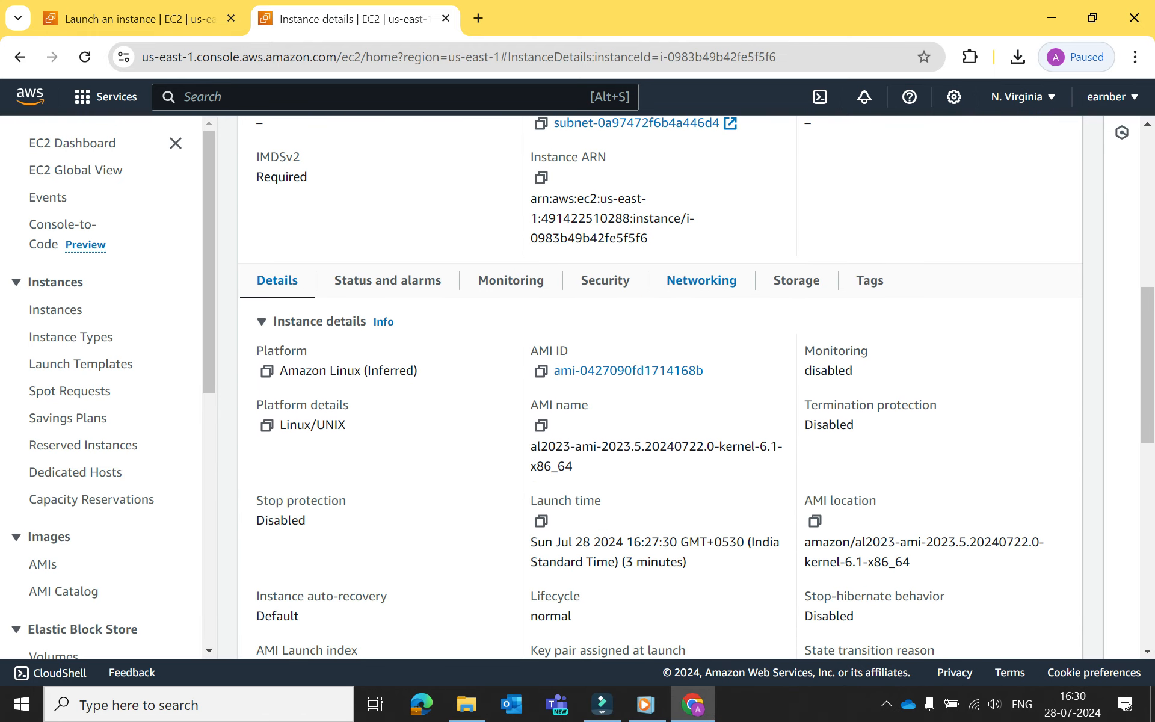
{"action": "left_click_drag", "start_coordinate": [287, 371], "coordinate": [418, 371]}
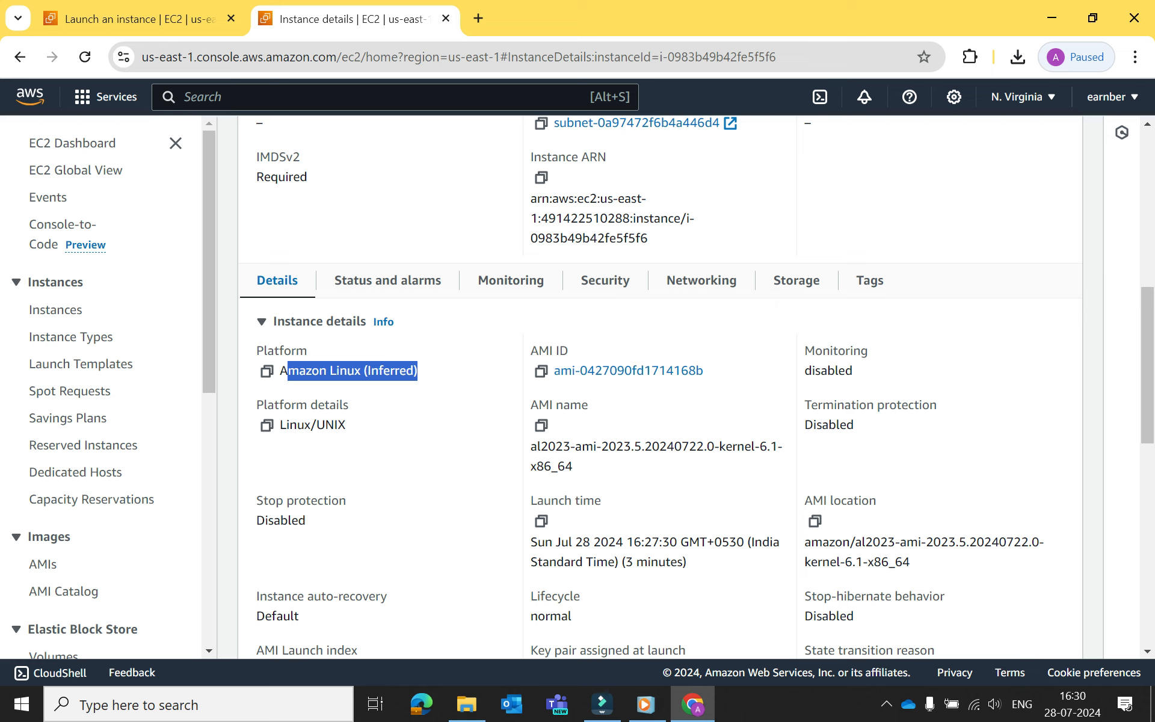
{"action": "left_click_drag", "start_coordinate": [281, 424], "coordinate": [310, 425]}
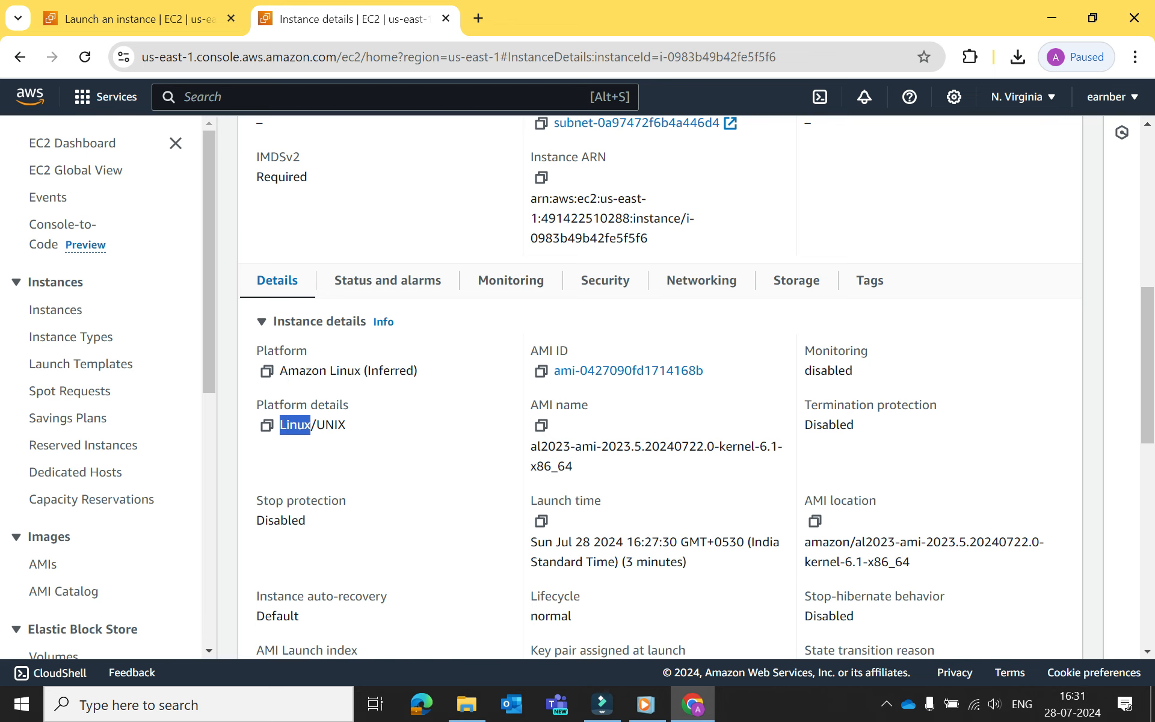
{"action": "scroll", "coordinate": [662, 385], "scroll_direction": "down", "scroll_amount": 6}
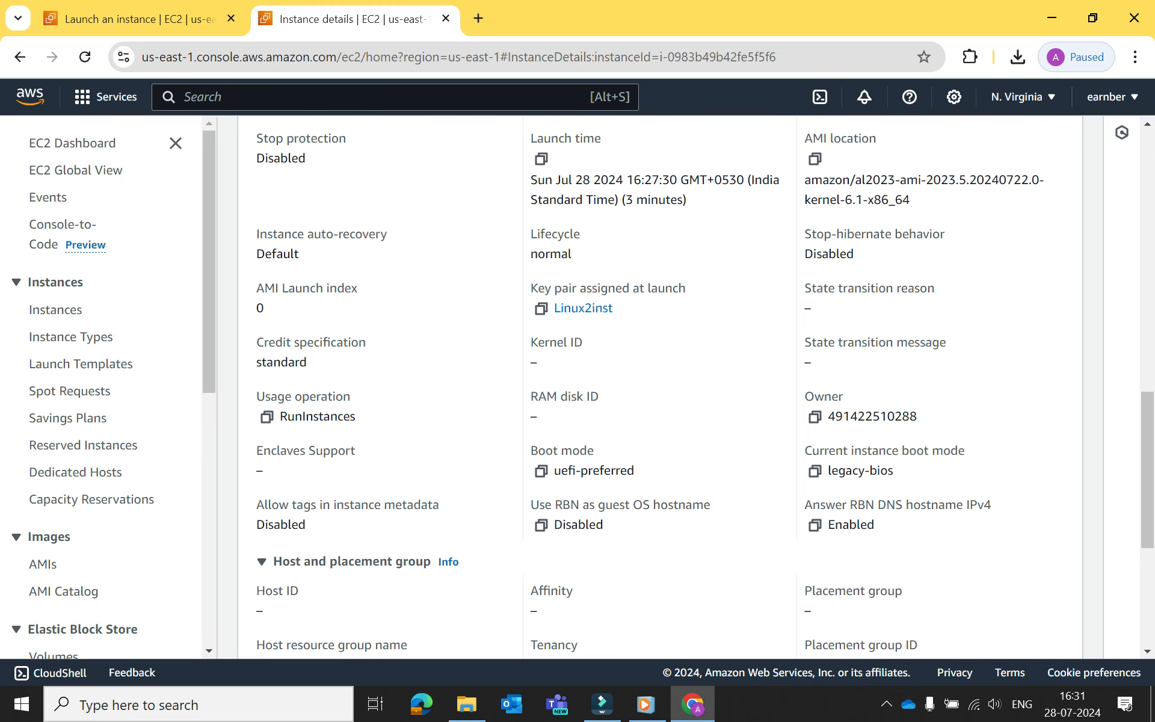
{"action": "scroll", "coordinate": [662, 386], "scroll_direction": "down", "scroll_amount": 5}
{"action": "scroll", "coordinate": [662, 386], "scroll_direction": "up", "scroll_amount": 13}
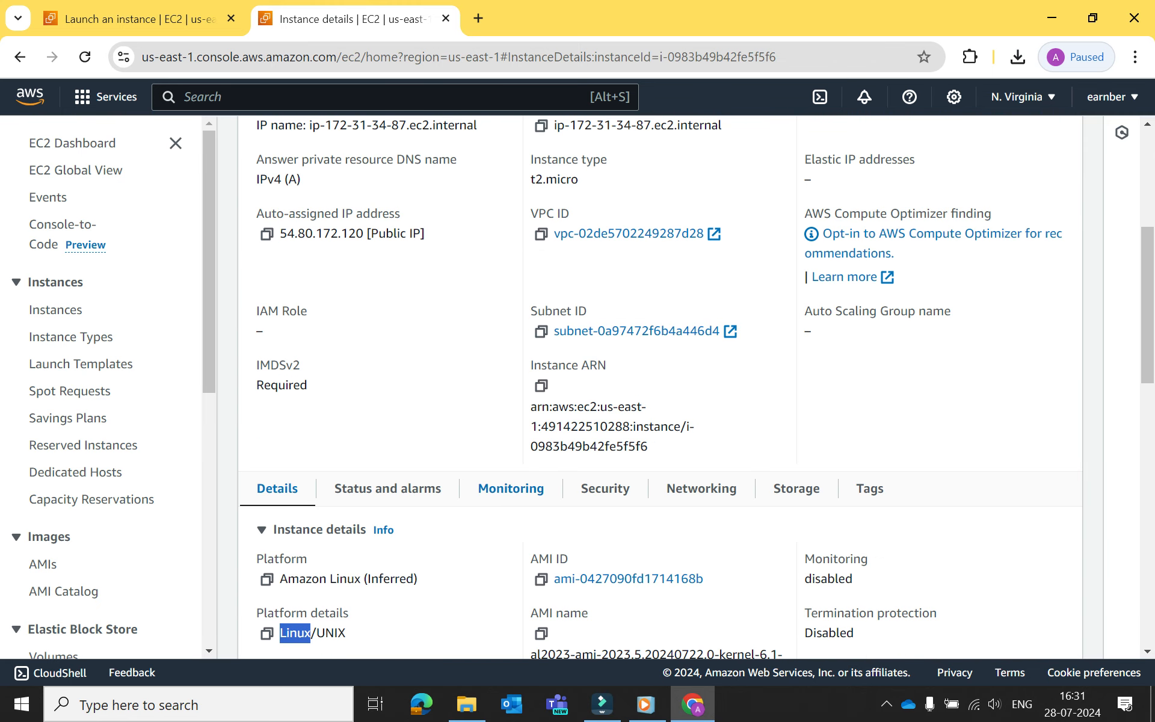
- Look through TestLinux2's monitoring, networking and storage information, examining the attached volume and the root device type
{"action": "left_click", "coordinate": [511, 489]}
{"action": "left_click", "coordinate": [702, 488]}
{"action": "left_click", "coordinate": [796, 488]}
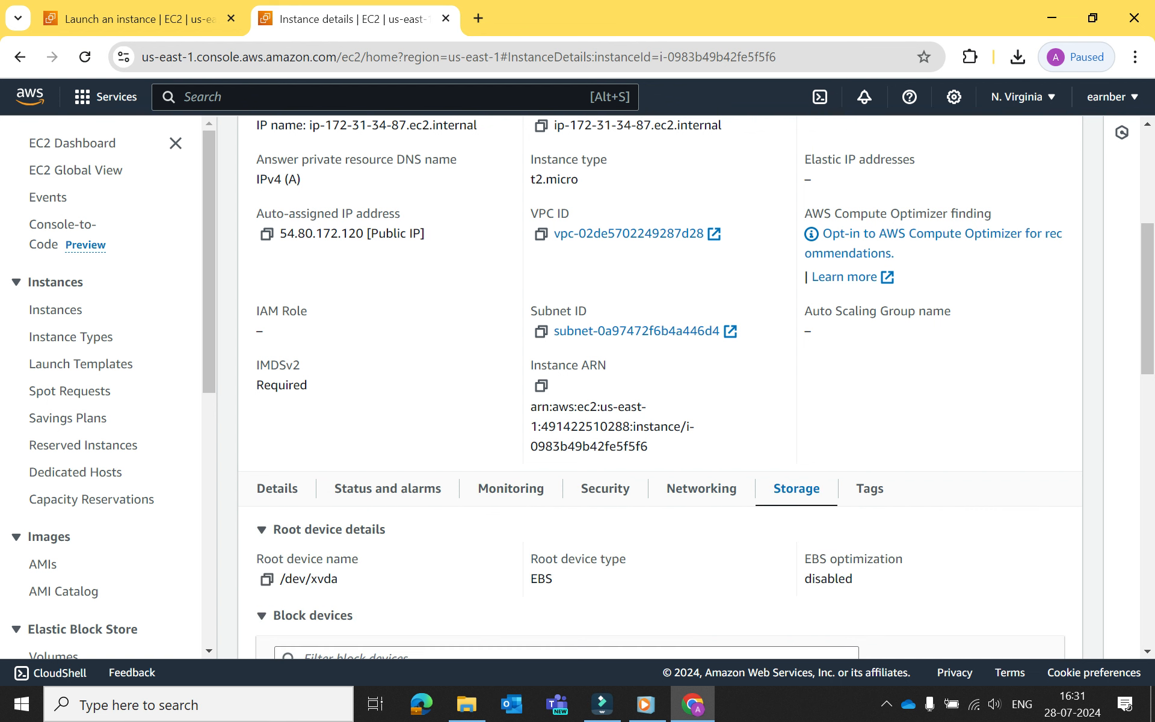
{"action": "scroll", "coordinate": [662, 385], "scroll_direction": "down", "scroll_amount": 3}
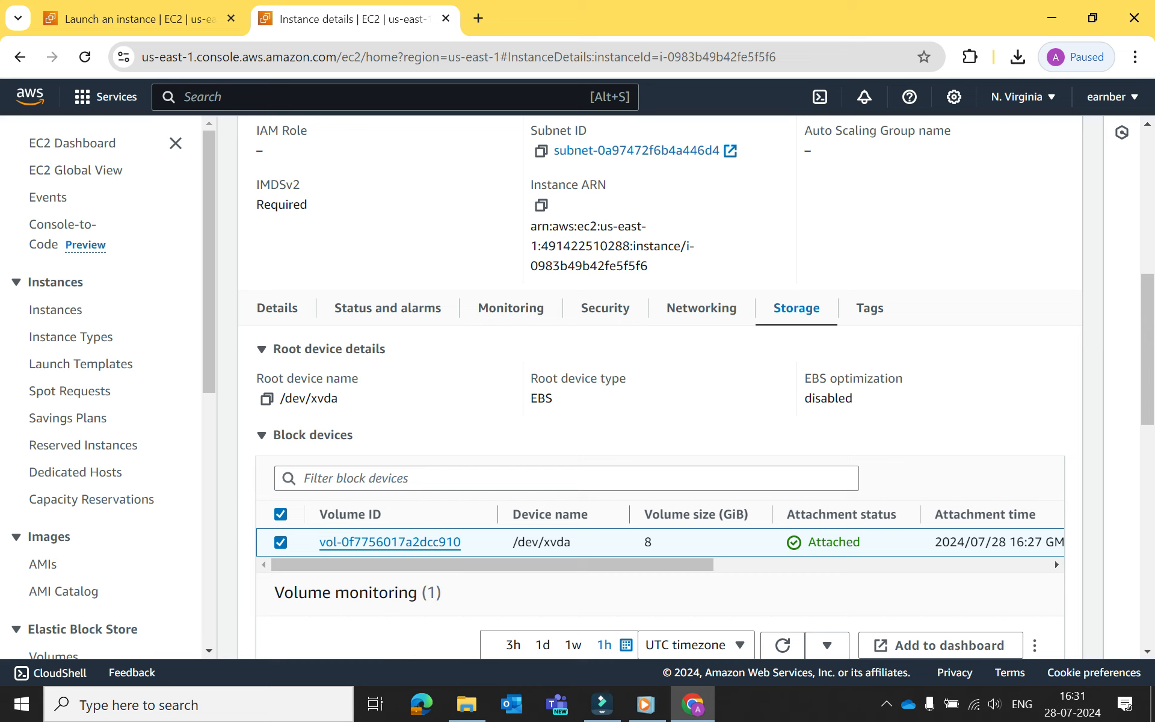
{"action": "mouse_move", "coordinate": [492, 565]}
{"action": "left_mouse_down"}
{"action": "mouse_move", "coordinate": [544, 565]}
{"action": "mouse_move", "coordinate": [494, 565]}
{"action": "left_mouse_up"}
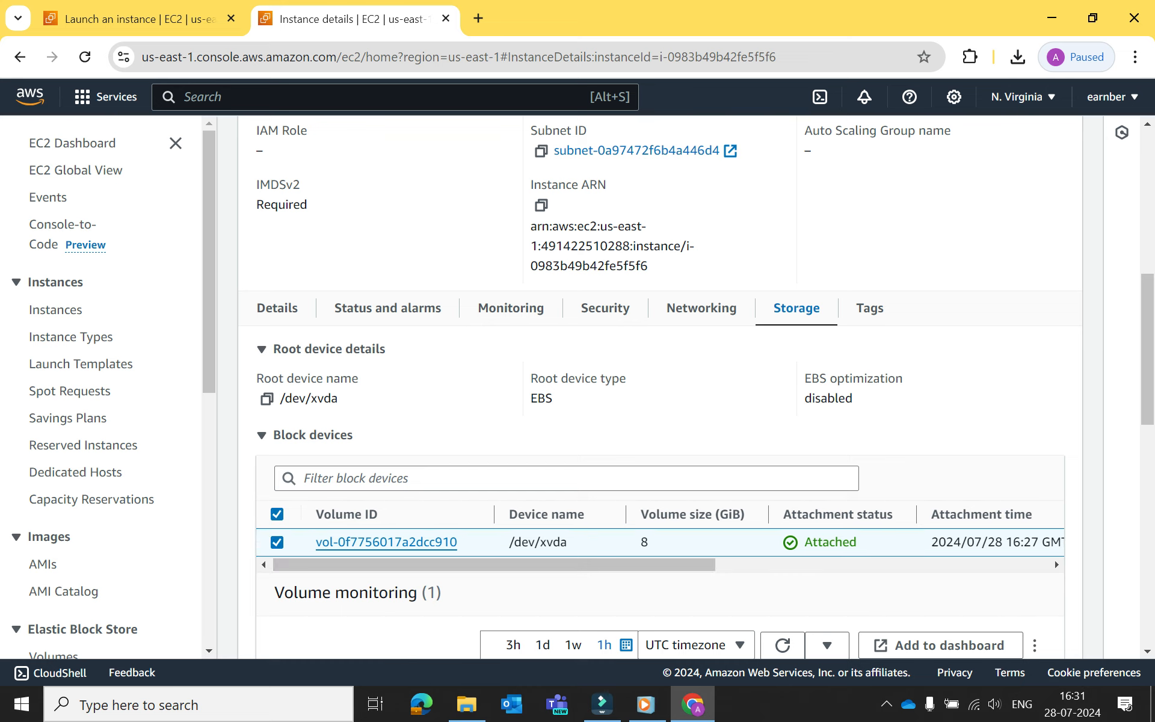
{"action": "scroll", "coordinate": [662, 385], "scroll_direction": "up", "scroll_amount": 3}
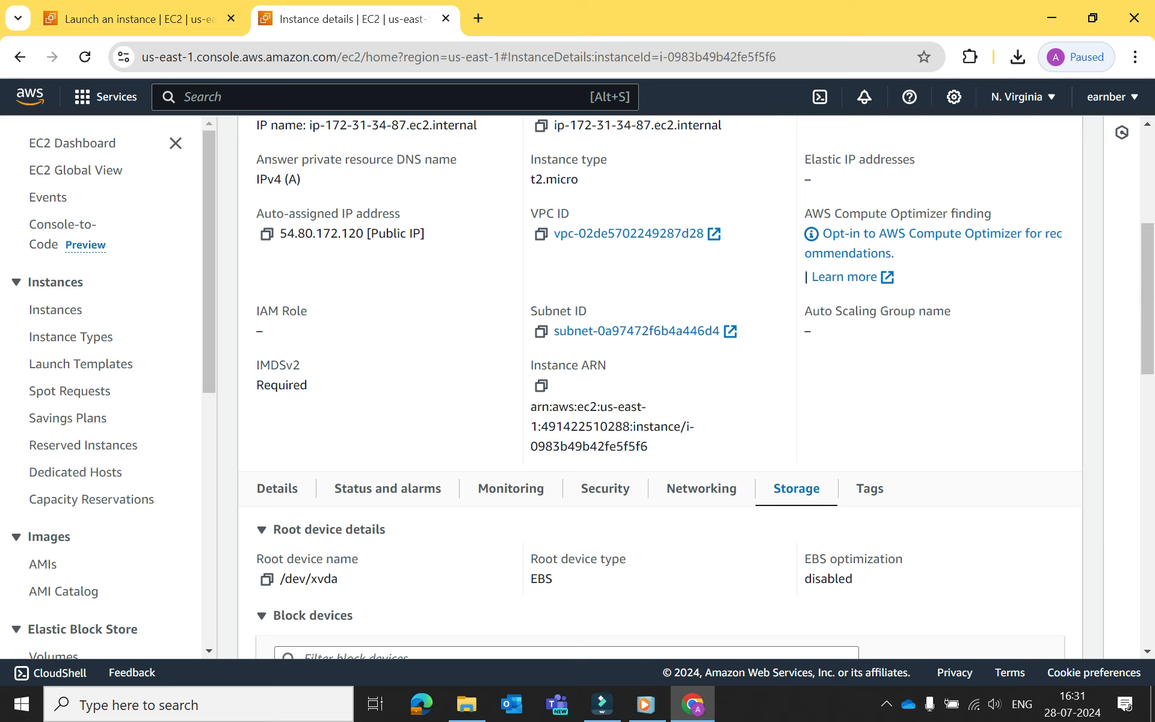
{"action": "left_click_drag", "start_coordinate": [531, 559], "coordinate": [553, 580]}
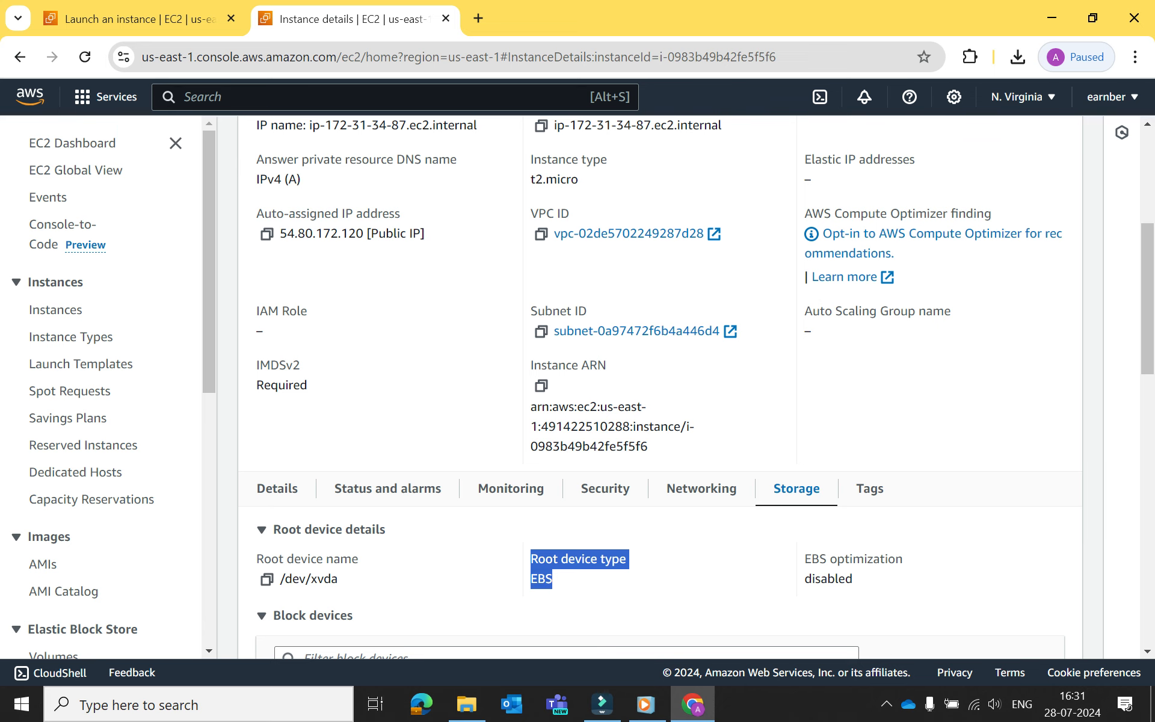
{"action": "scroll", "coordinate": [662, 386], "scroll_direction": "up", "scroll_amount": 5}
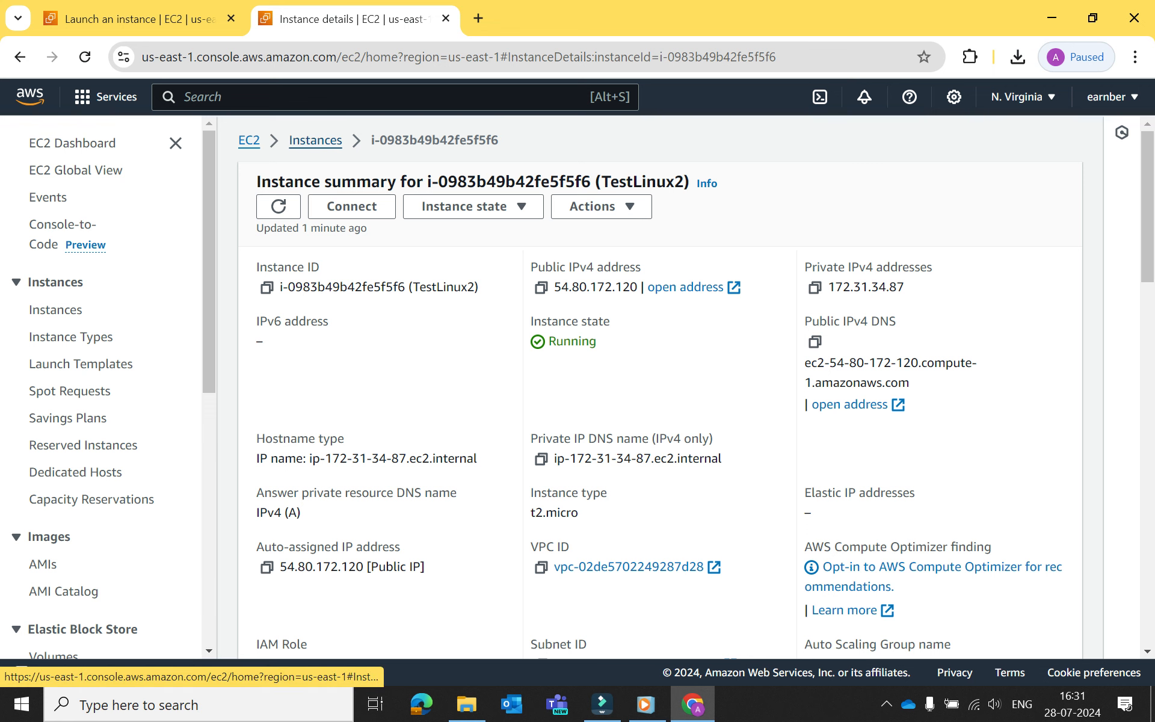
- Reopen TestLinux2 from the instances list and connect to it using EC2 Instance Connect with the username ec2-user
{"action": "left_click", "coordinate": [315, 140]}
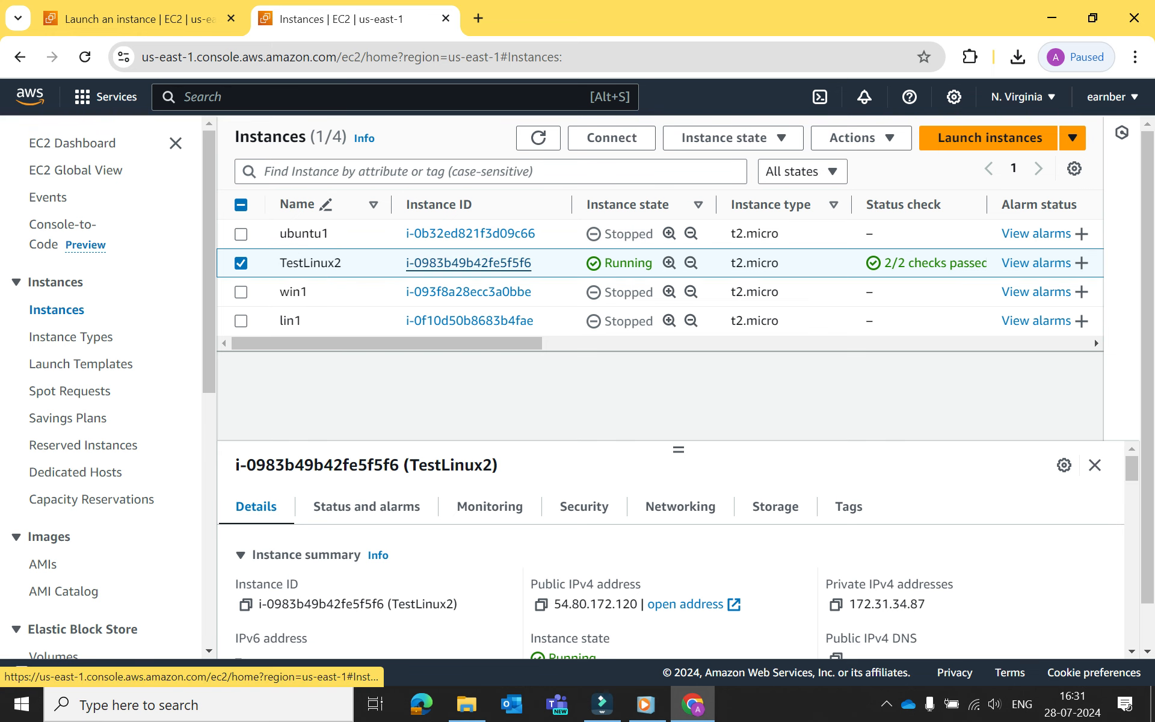
{"action": "left_click", "coordinate": [469, 263]}
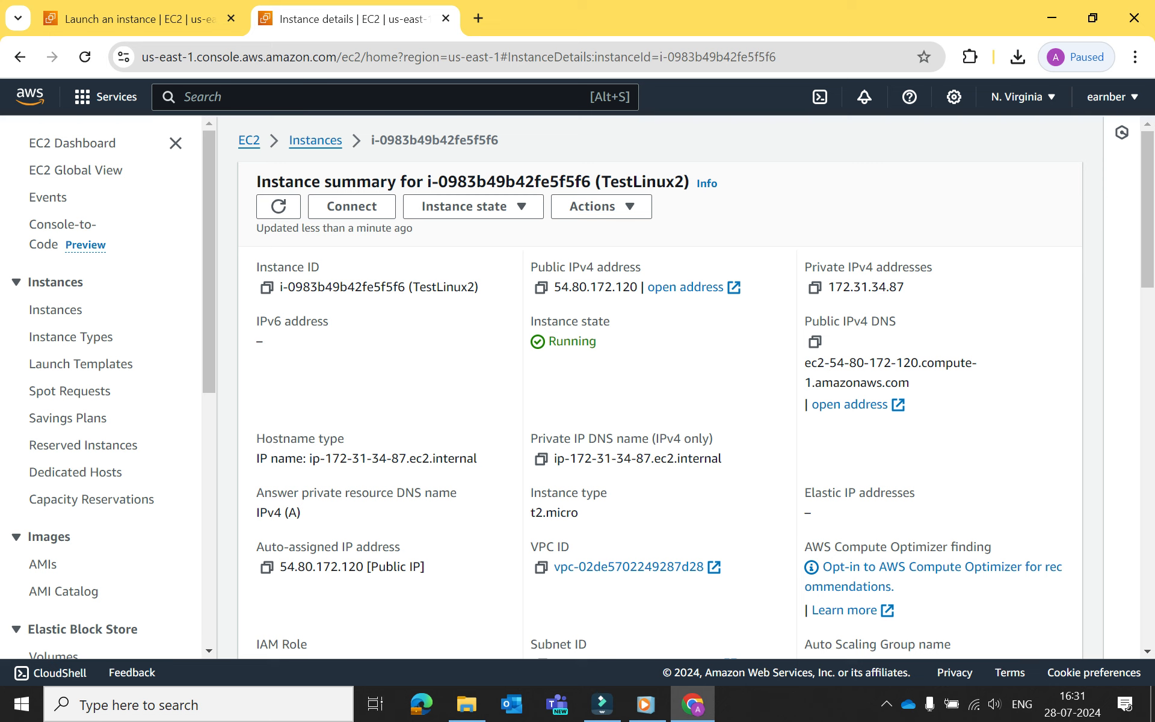
{"action": "left_click", "coordinate": [593, 207]}
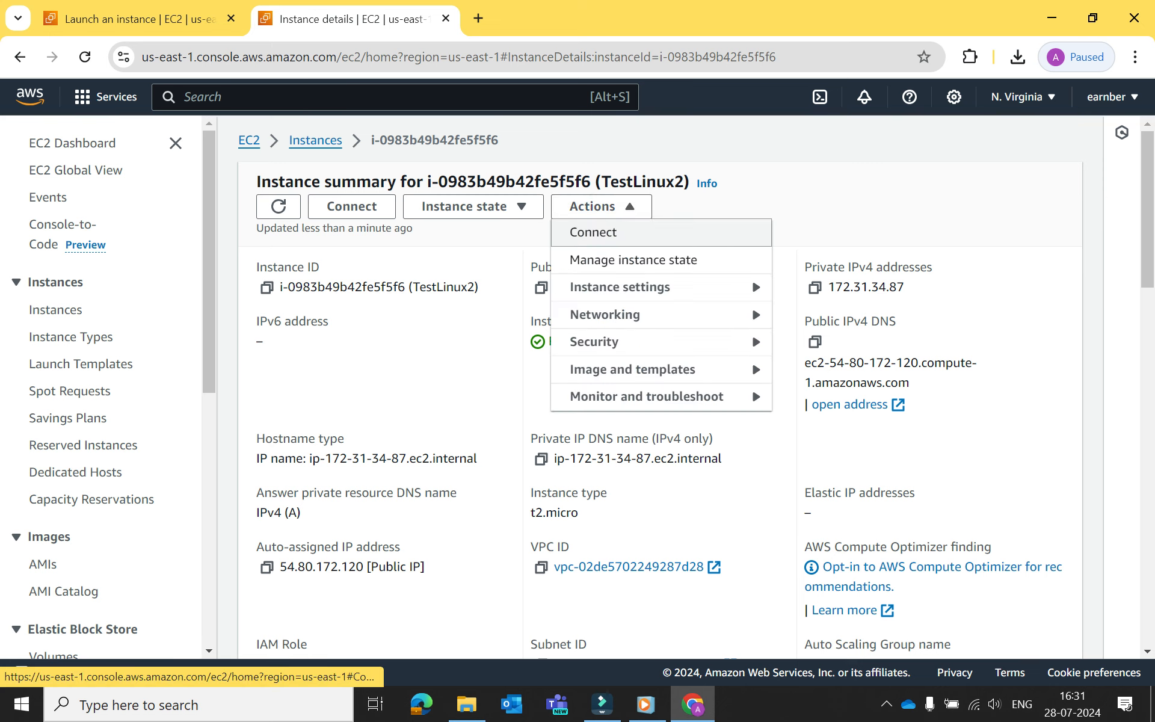
{"action": "left_click", "coordinate": [593, 208]}
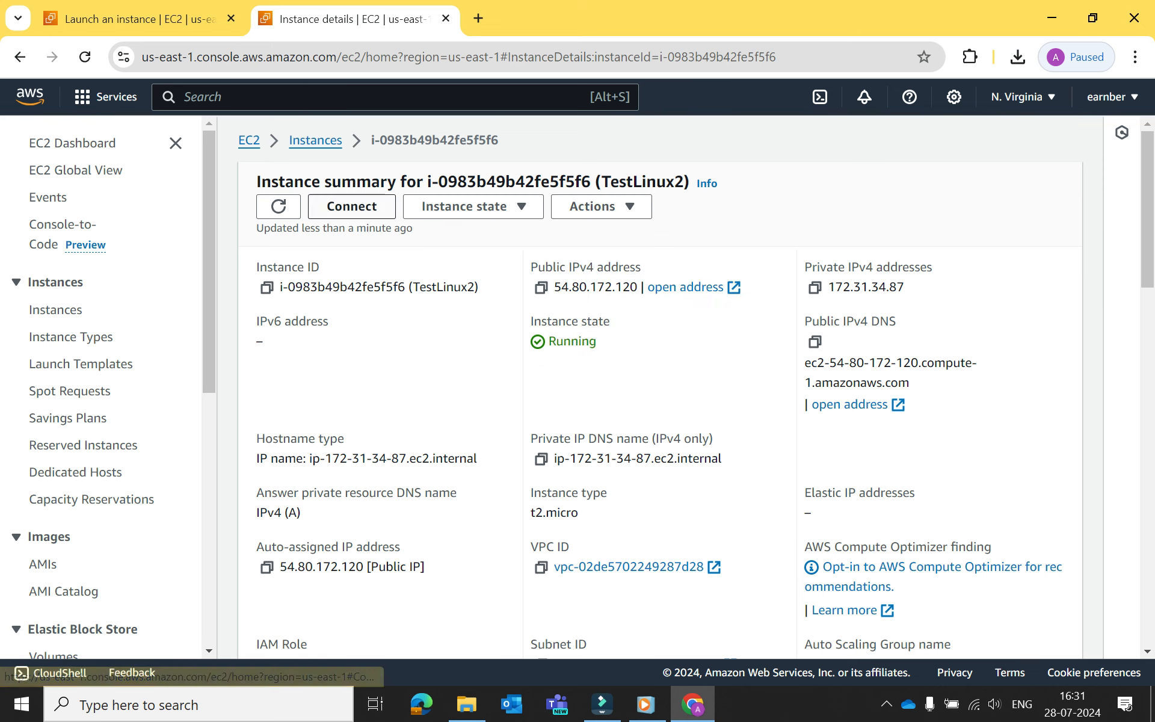
{"action": "left_click", "coordinate": [352, 206]}
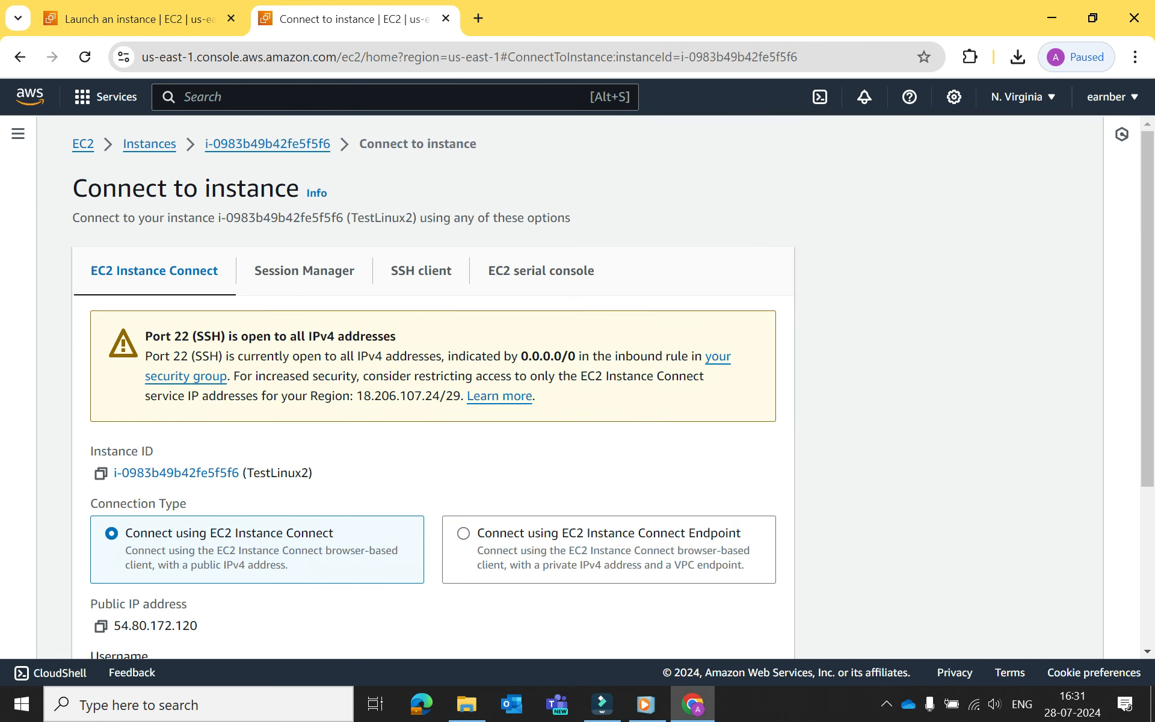
{"action": "scroll", "coordinate": [577, 385], "scroll_direction": "down", "scroll_amount": 1}
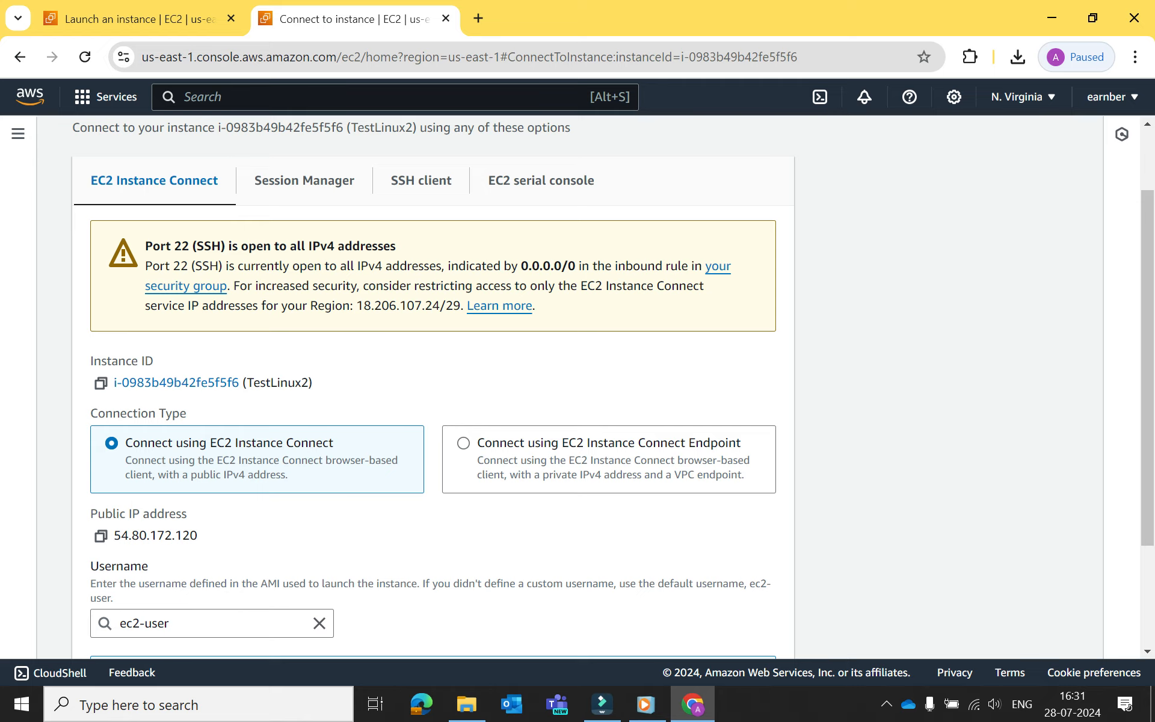
{"action": "scroll", "coordinate": [578, 386], "scroll_direction": "down", "scroll_amount": 2}
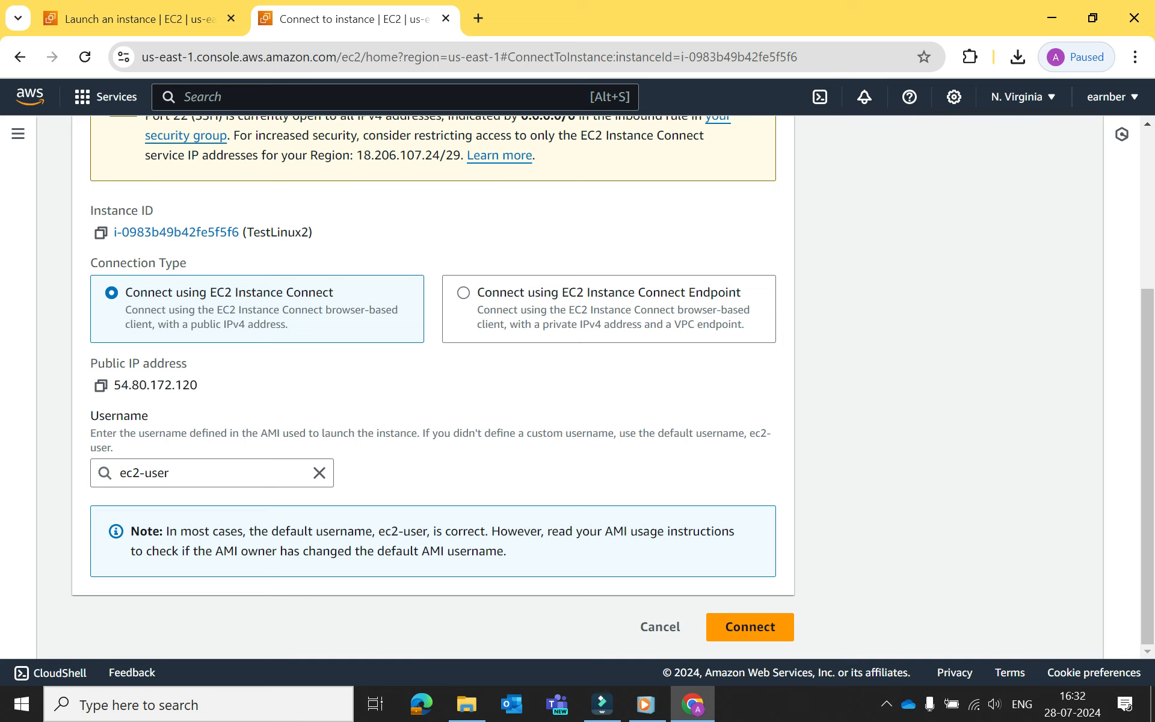
{"action": "left_click", "coordinate": [751, 627]}
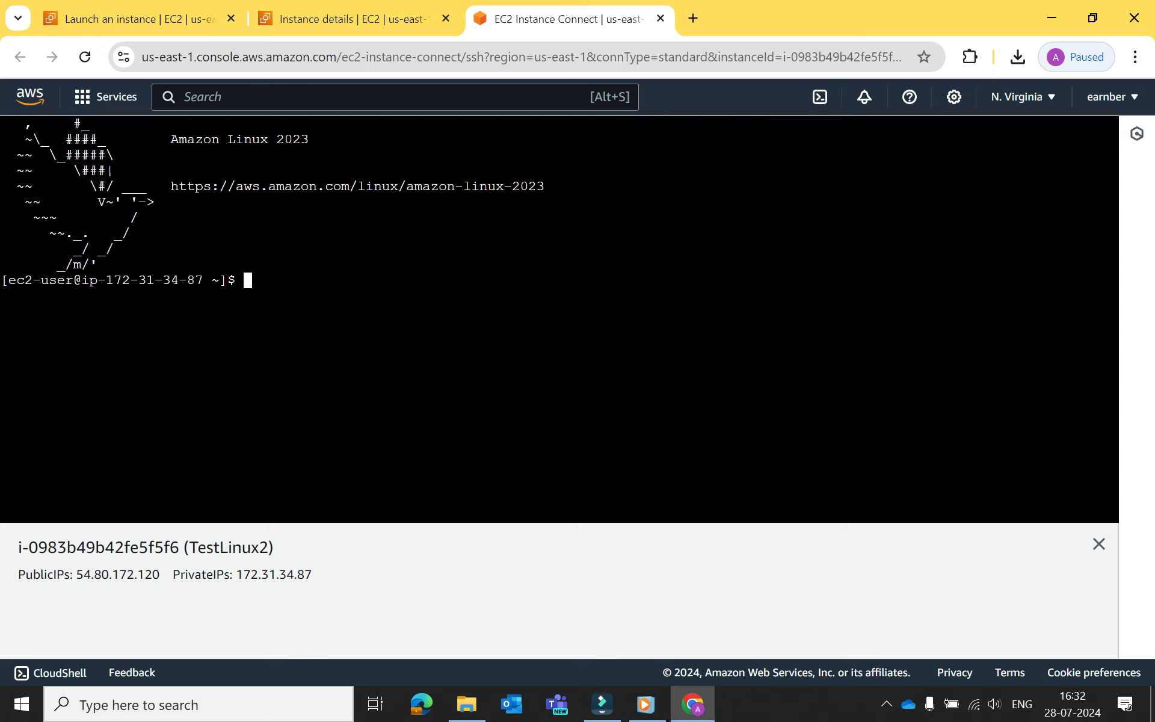
- Run the w command in the TestLinux2 terminal and examine the logged-in user session
{"action": "key", "text": "Return"}
{"action": "key", "text": "Return"}
{"action": "type", "text": "p"}
{"action": "key", "text": "BackSpace"}
{"action": "type", "text": "w"}
{"action": "key", "text": "Return"}
{"action": "key", "text": "Return"}
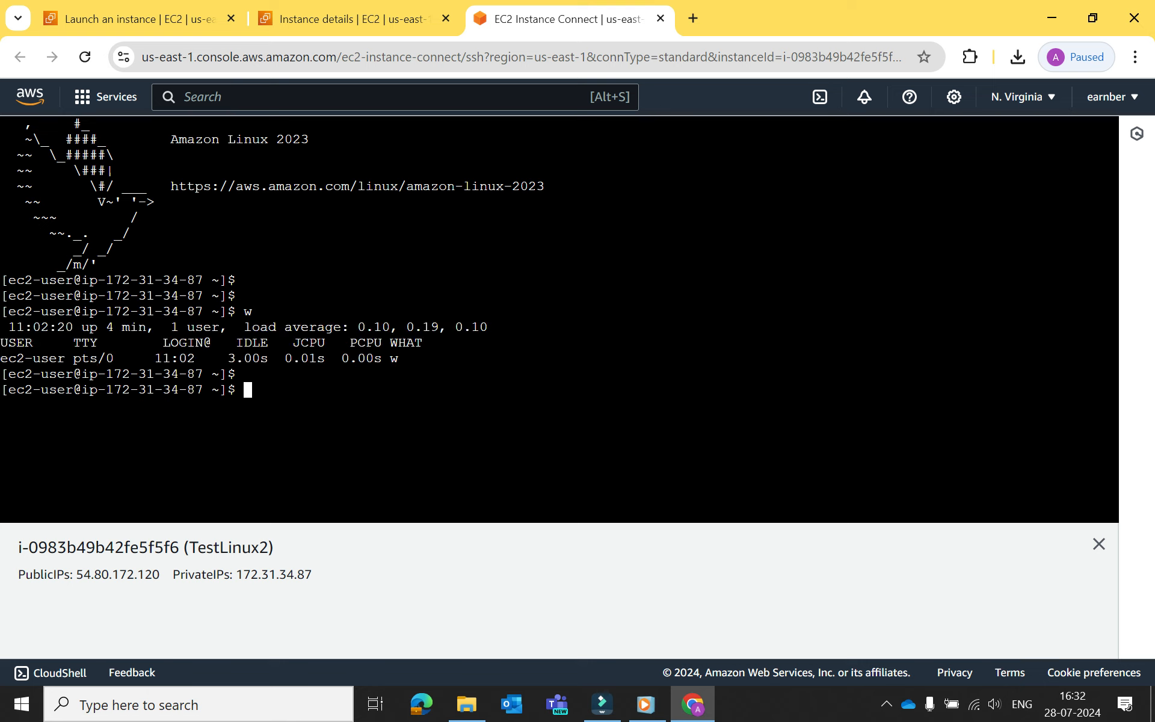
{"action": "key", "text": "Return"}
{"action": "left_click_drag", "start_coordinate": [1, 358], "coordinate": [342, 358]}
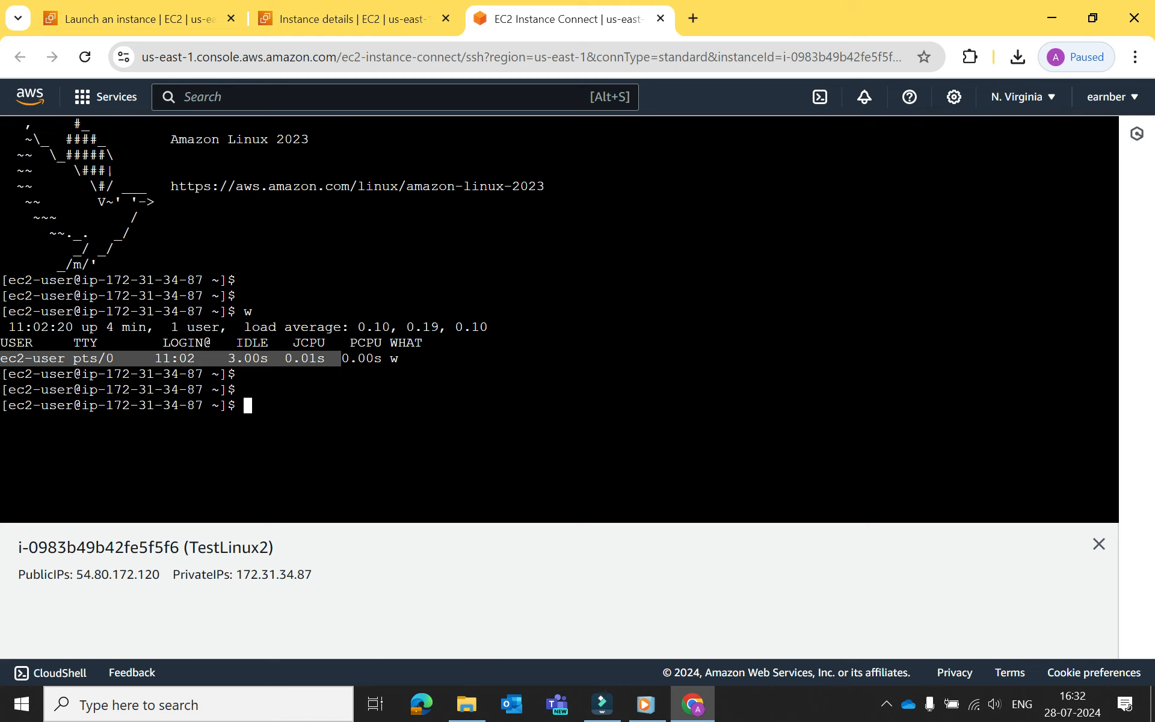
{"action": "left_click", "coordinate": [341, 359]}
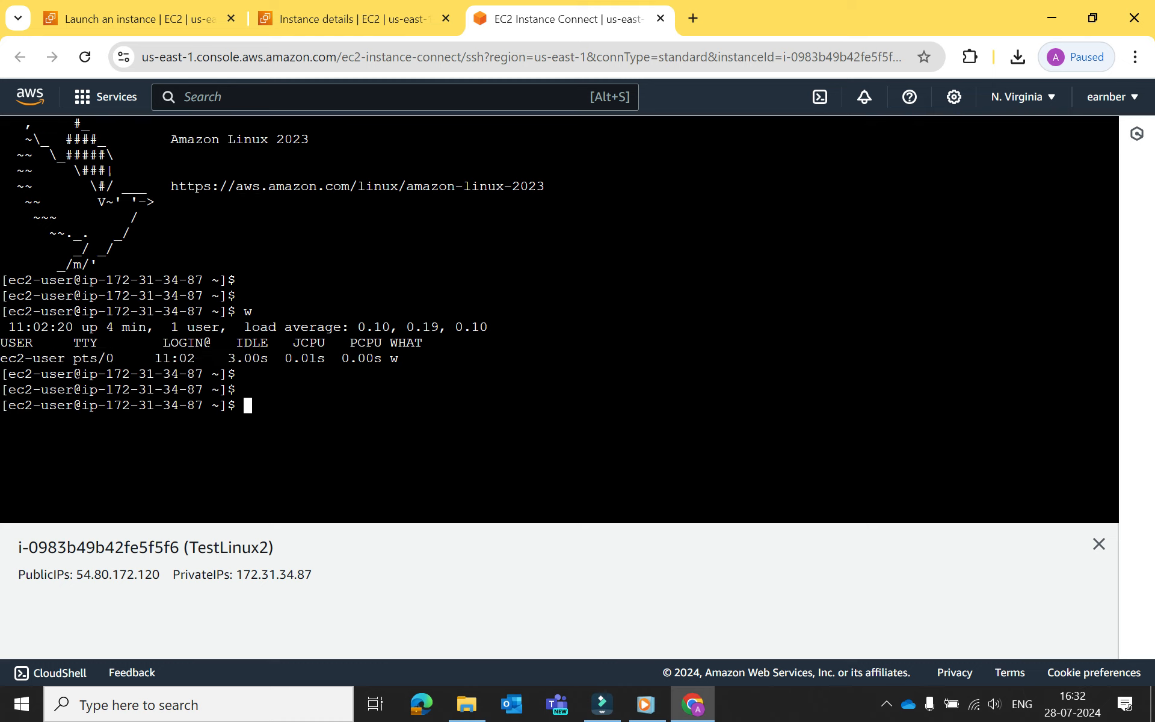
- Highlight the w command's output for review, and run pwd to print the current working directory
{"action": "left_click_drag", "start_coordinate": [438, 359], "coordinate": [1, 327]}
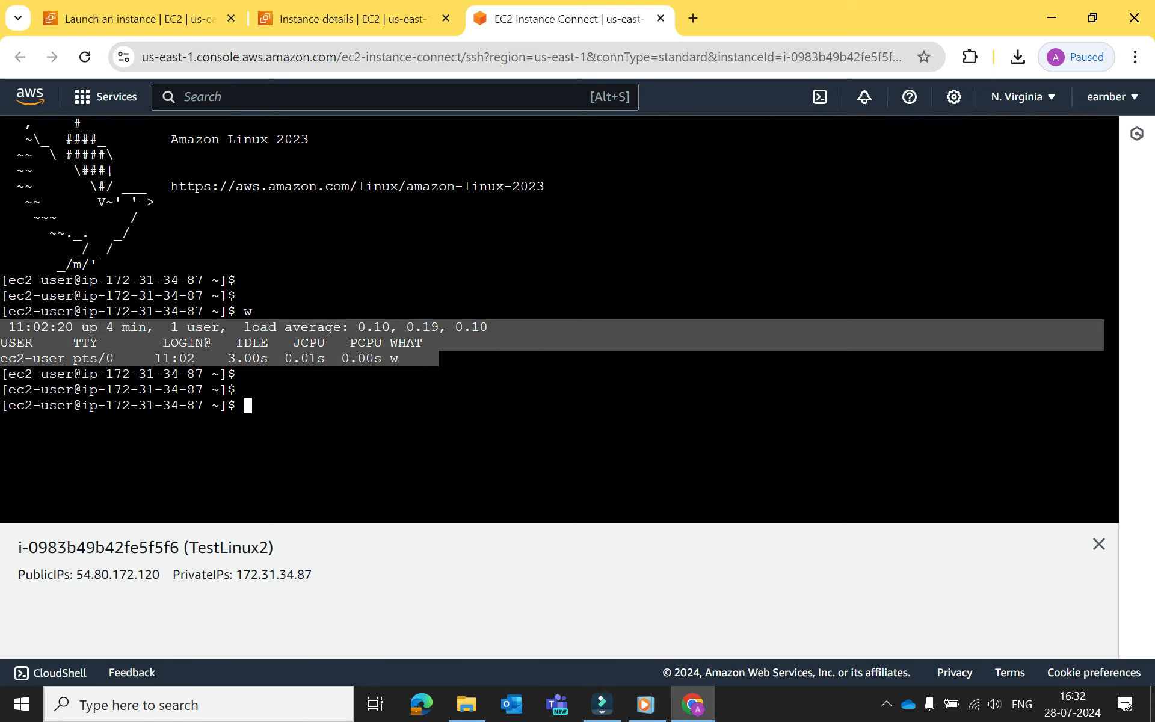
{"action": "left_click", "coordinate": [3, 327]}
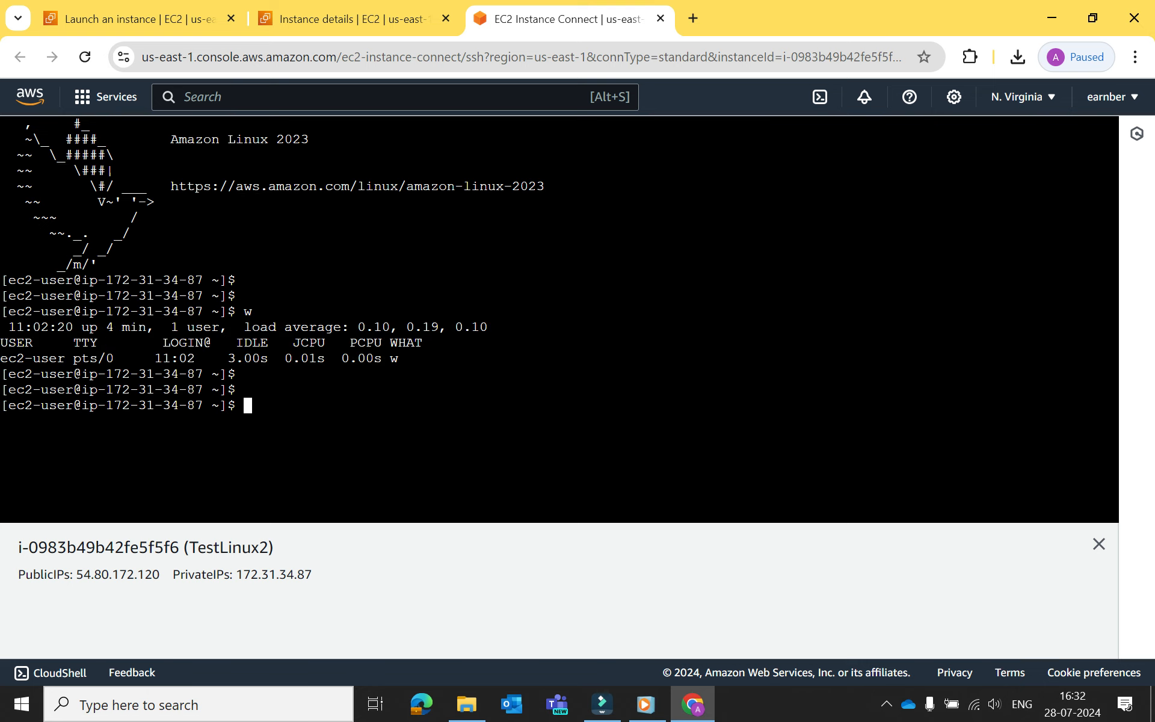
{"action": "type", "text": "pwd"}
{"action": "key", "text": "Return"}
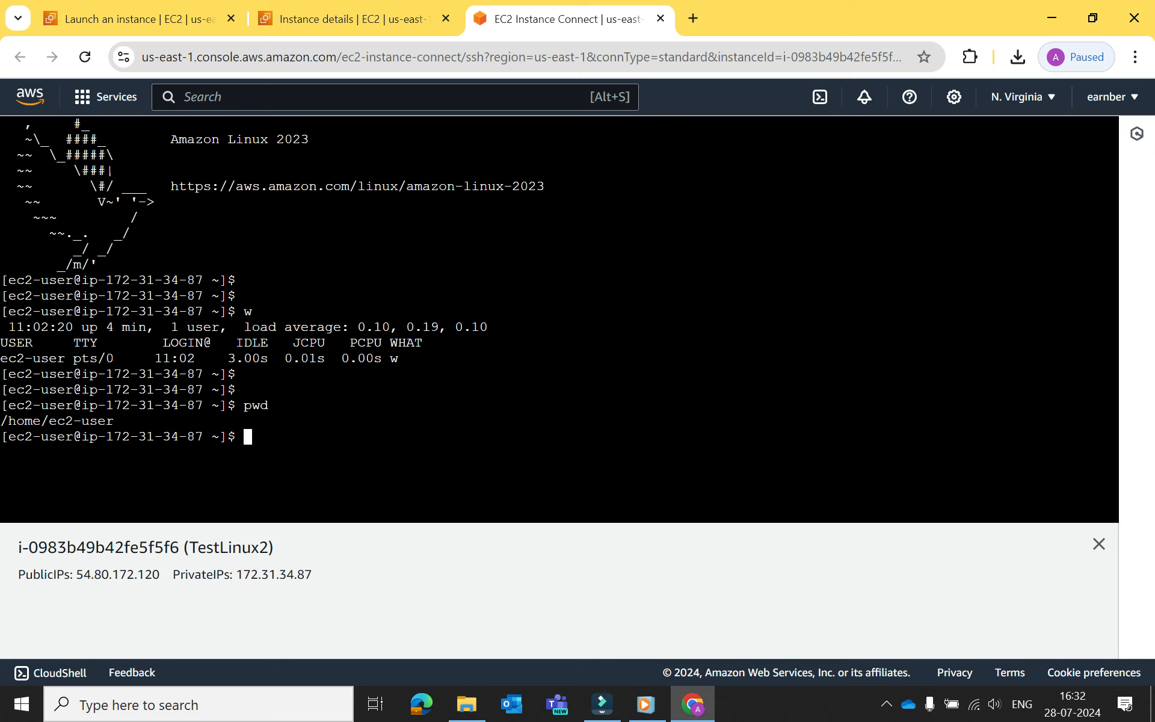
{"action": "key", "text": "Return"}
{"action": "key", "text": "Return"}
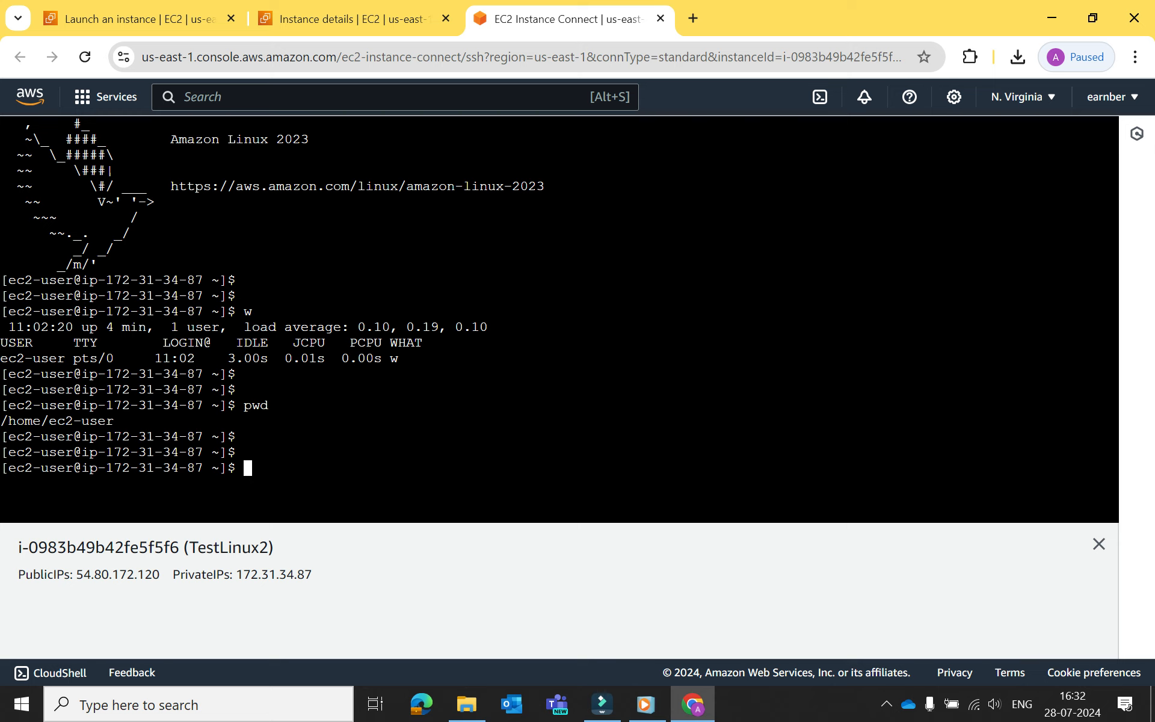
- Run df -kh to list the mounted filesystems and examine the disk usage, highlighting the /dev/xvda1 root filesystem row
{"action": "type", "text": "df -kh"}
{"action": "key", "text": "Return"}
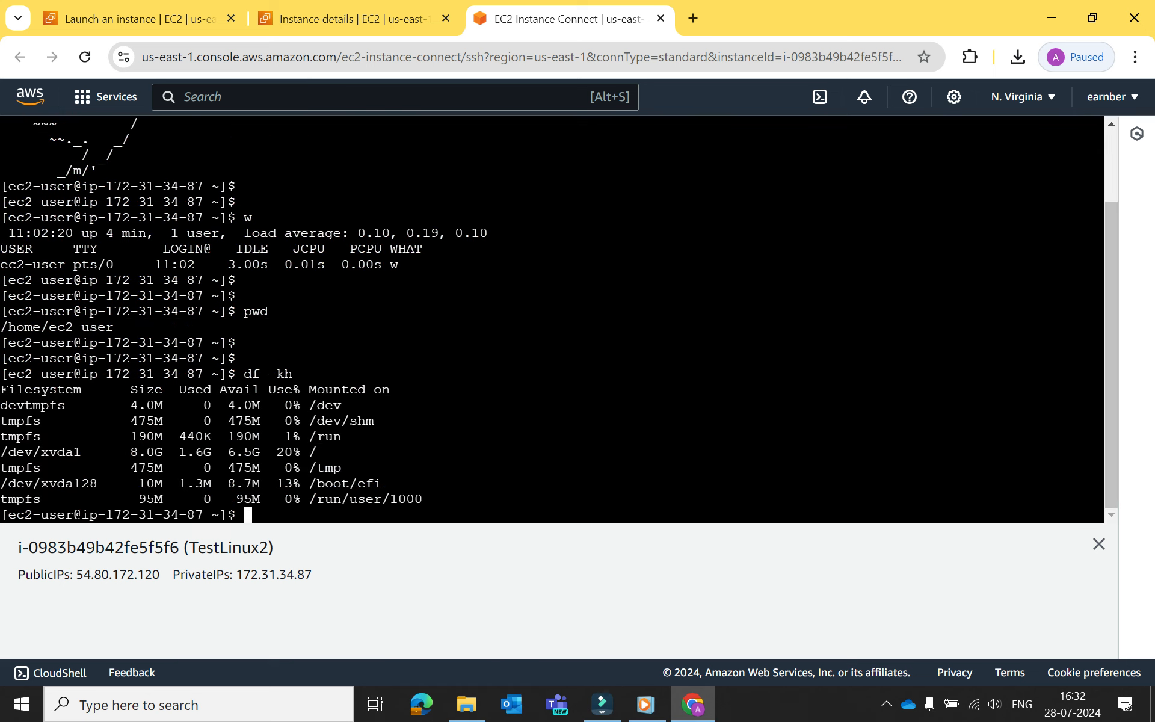
{"action": "key", "text": "Return"}
{"action": "key", "text": "Return"}
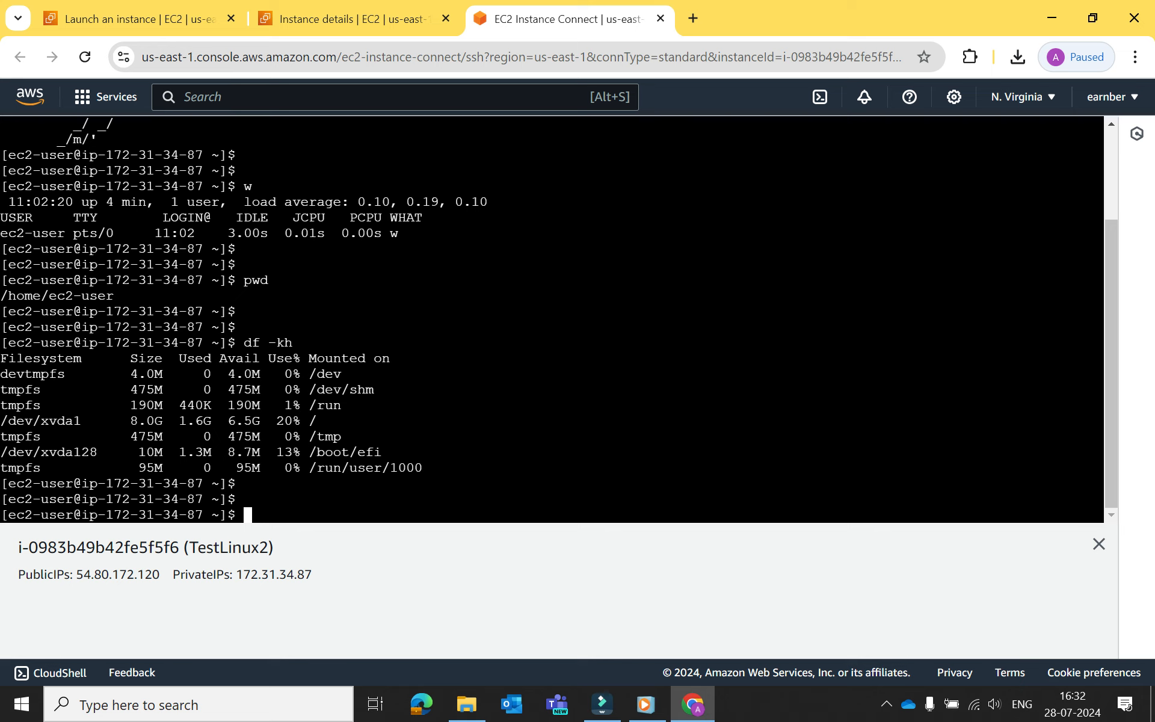
{"action": "left_click_drag", "start_coordinate": [431, 468], "coordinate": [1, 357]}
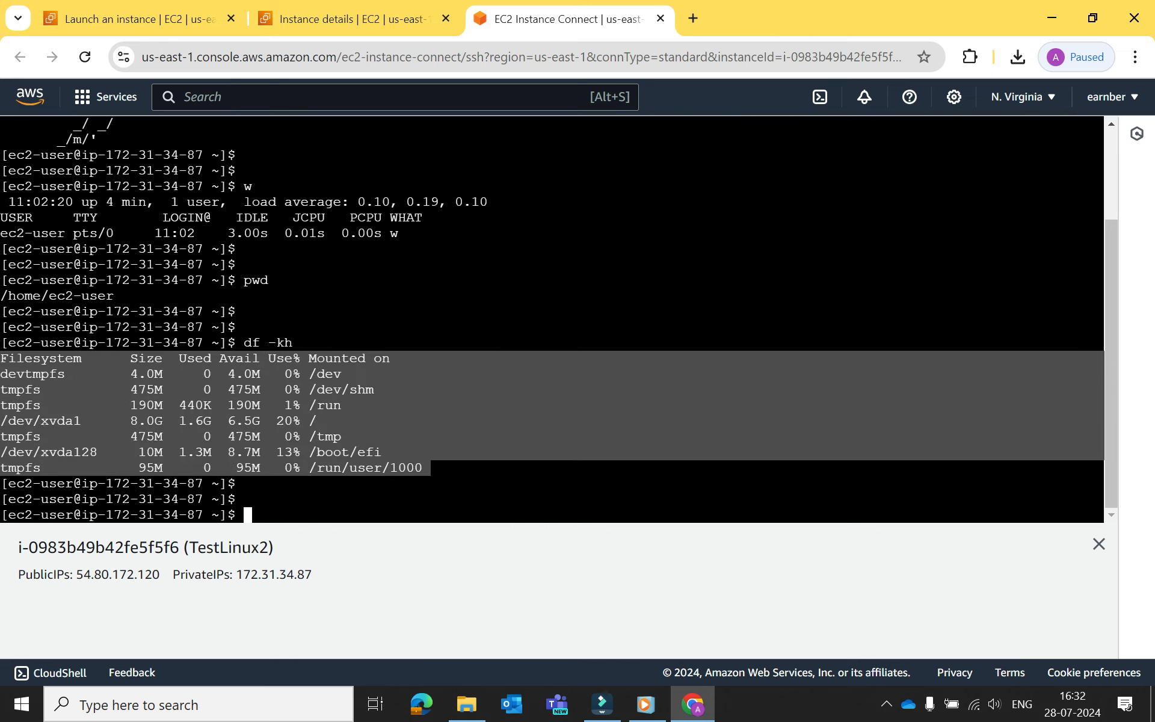
{"action": "left_click", "coordinate": [551, 413]}
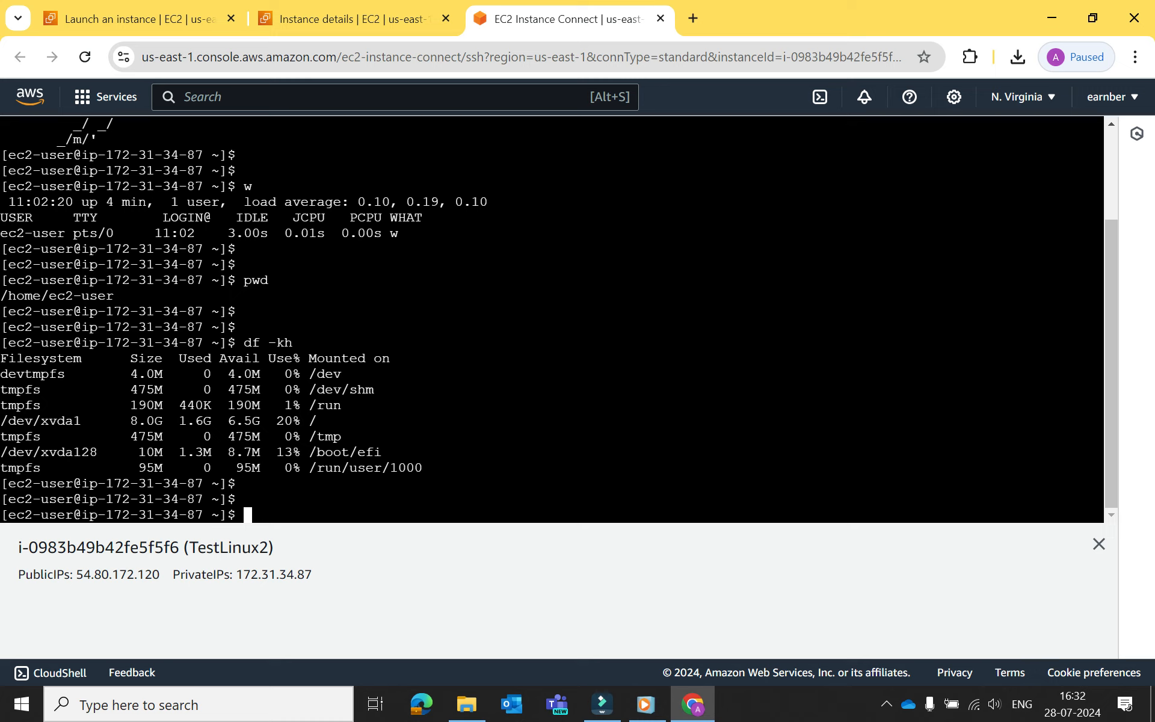
{"action": "double_click", "coordinate": [328, 422]}
{"action": "left_click_drag", "start_coordinate": [325, 422], "coordinate": [1, 424]}
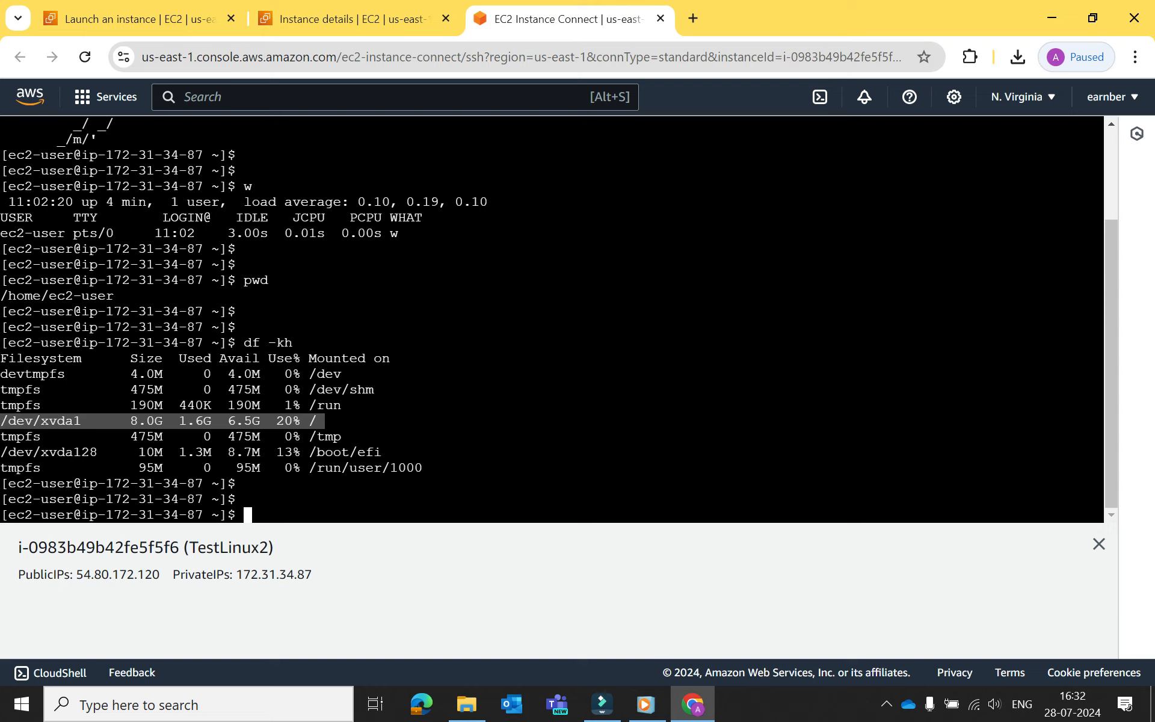